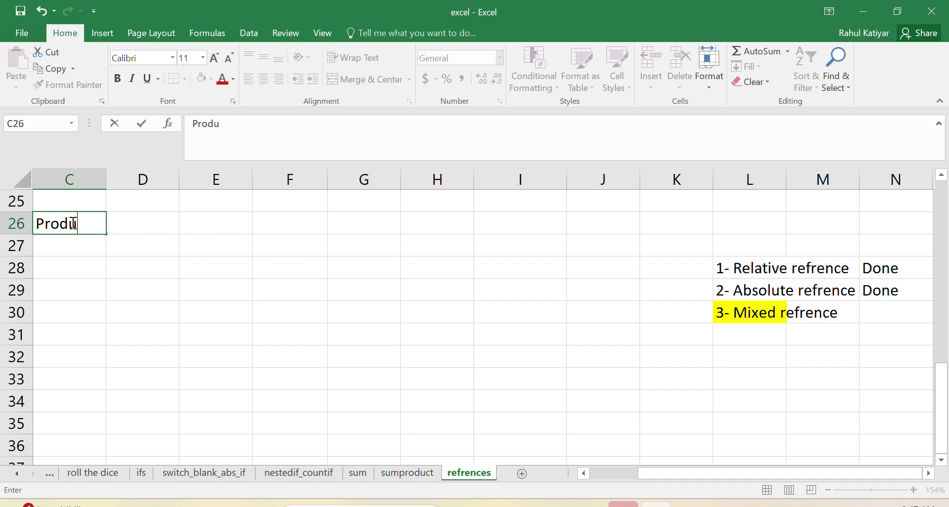
# Complete the heading "Product" in C26 and enter the heading "Price" in D26.
pyautogui.write('ct')
pyautogui.click(155, 228)
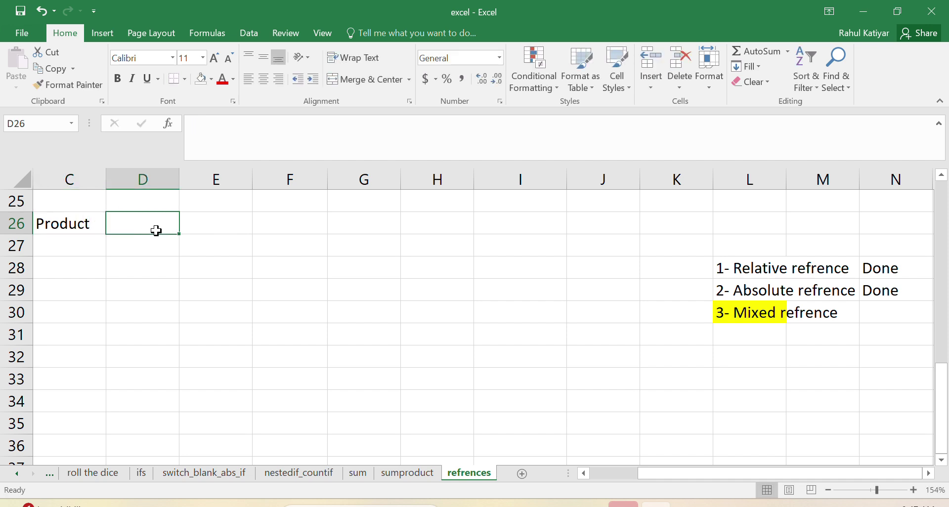
pyautogui.write('Price')
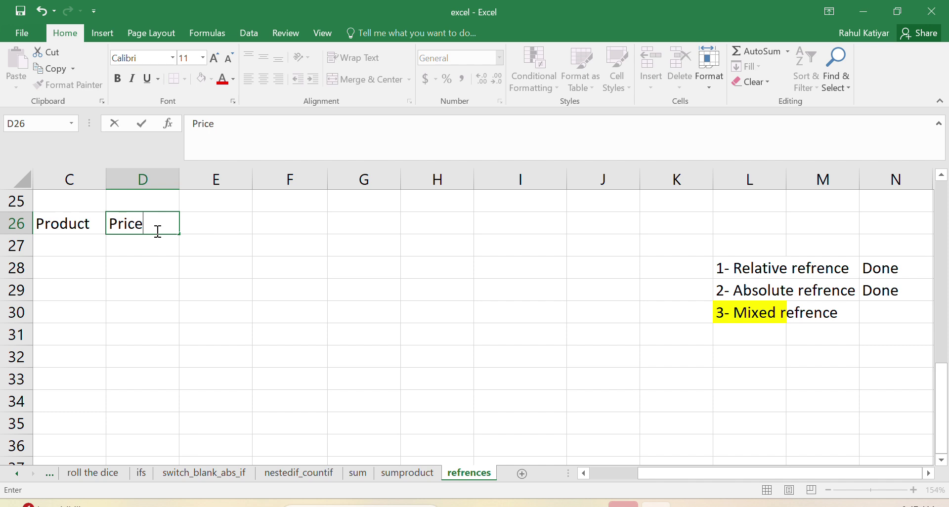
pyautogui.click(261, 326)
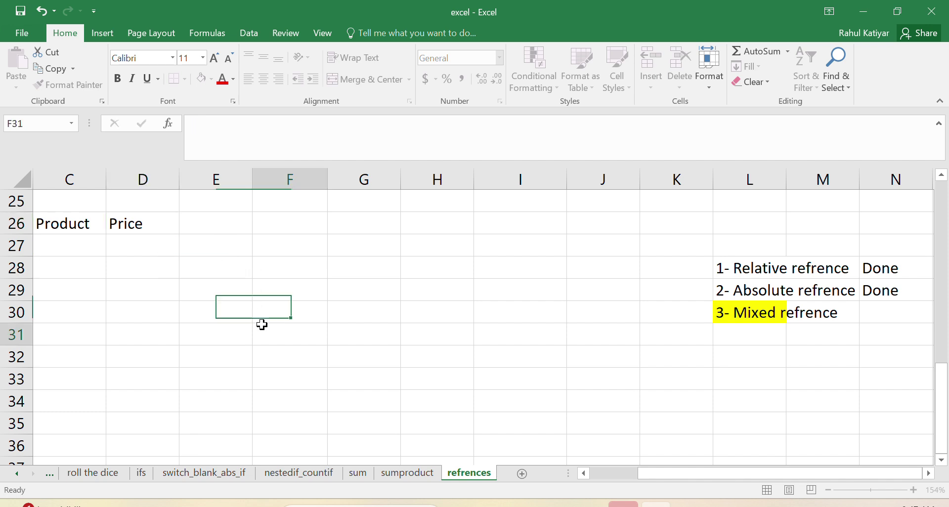
# Enter the heading "Prices/ monthh" in cell G26.
pyautogui.click(368, 232)
pyautogui.write('Pric')
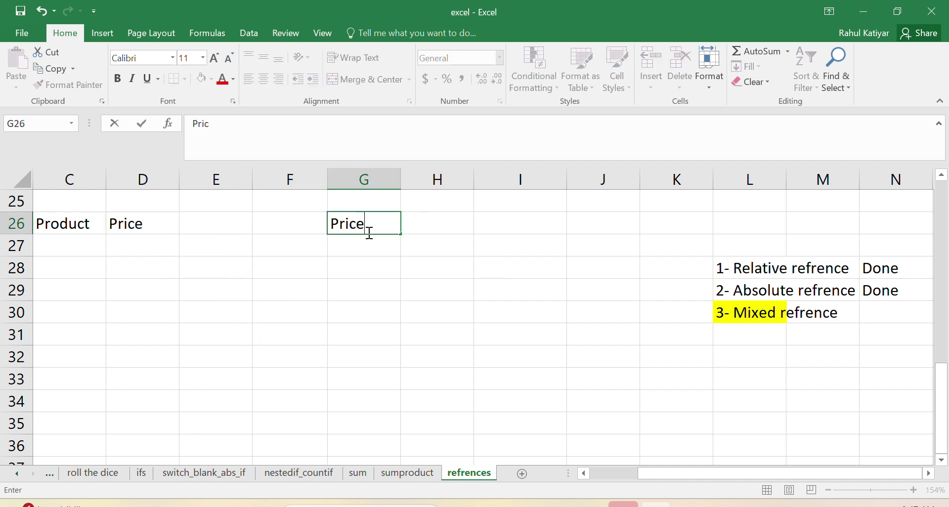
pyautogui.write('es/ month')
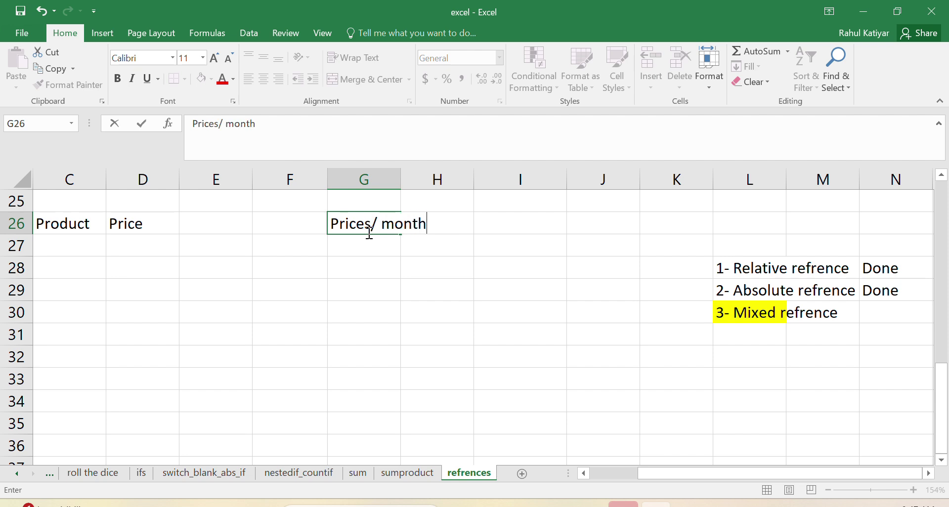
pyautogui.write('h')
pyautogui.press('Return')
# Widen column G slightly and wrap the heading text in G26.
pyautogui.click(457, 267)
pyautogui.moveTo(401, 187); pyautogui.dragTo(408, 187)
pyautogui.click(385, 222)
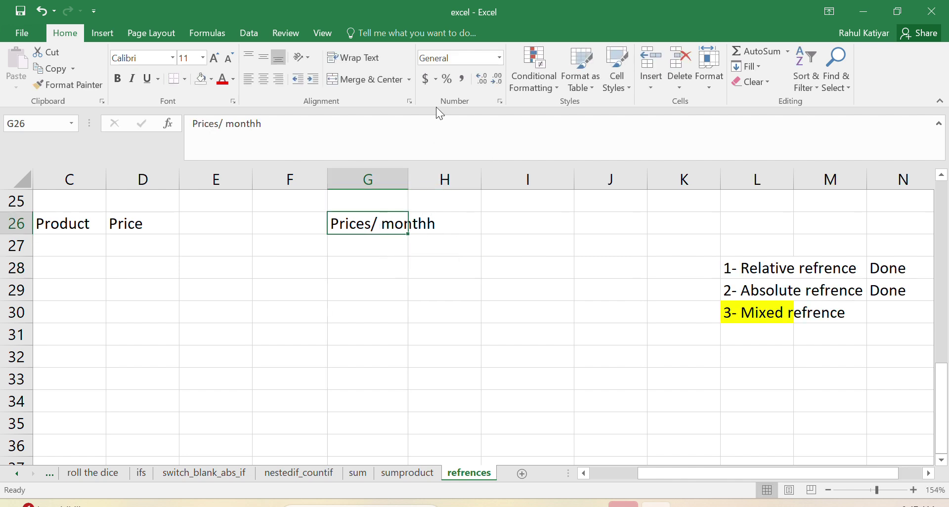
pyautogui.click(332, 63)
# Enter the month headings Jan, Feb and Mar in cells H26 to J26.
pyautogui.click(440, 242)
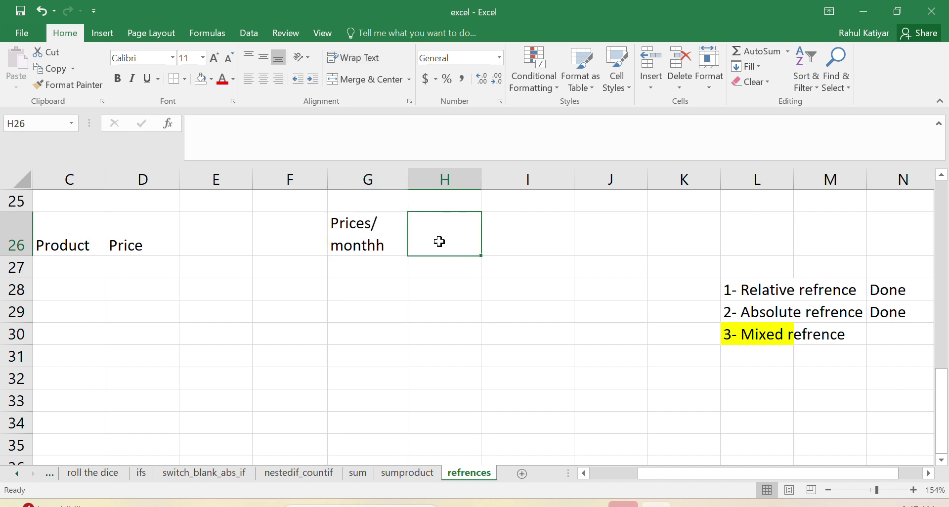
pyautogui.doubleClick(440, 242)
pyautogui.write('Jan')
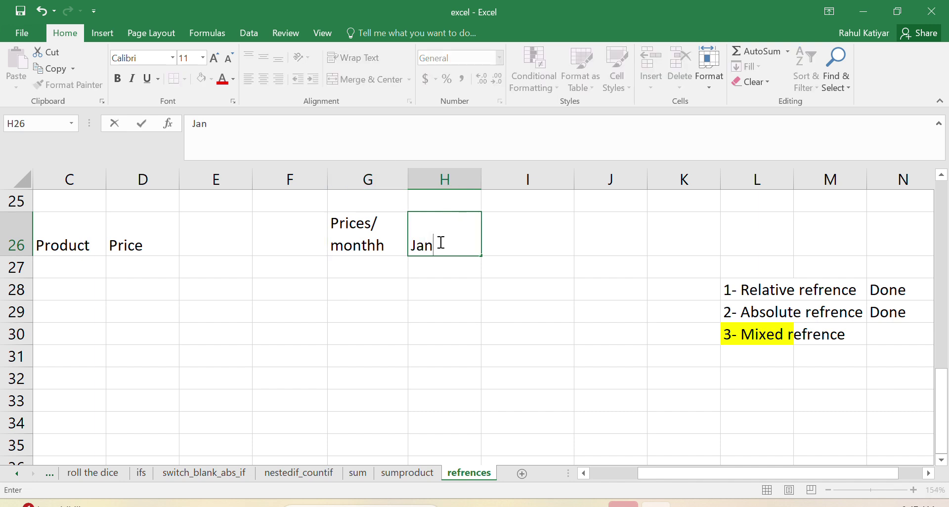
pyautogui.click(544, 250)
pyautogui.doubleClick(544, 251)
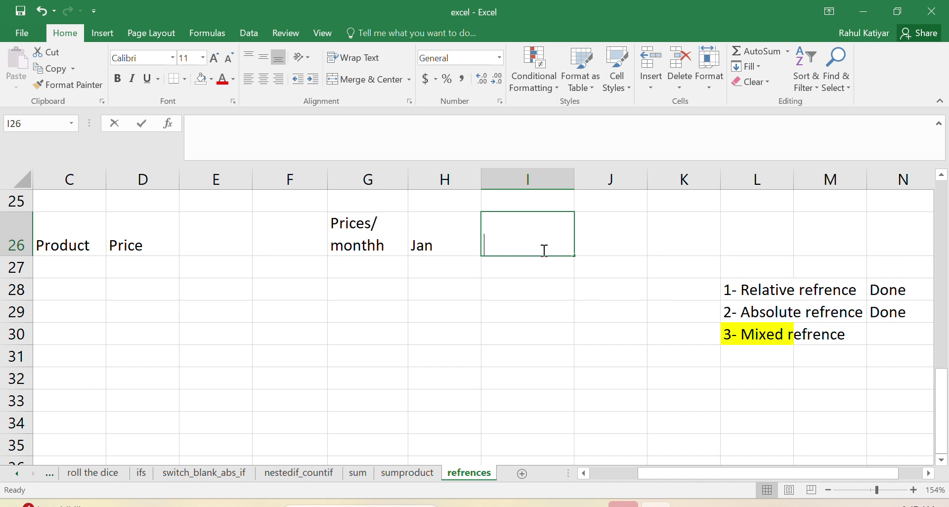
pyautogui.write('Feb')
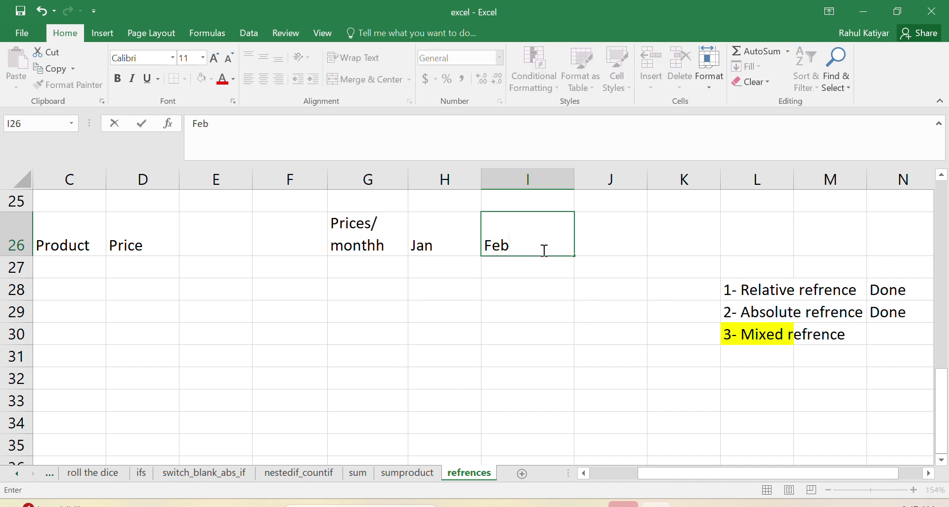
pyautogui.press('Tab')
pyautogui.write('Ma')
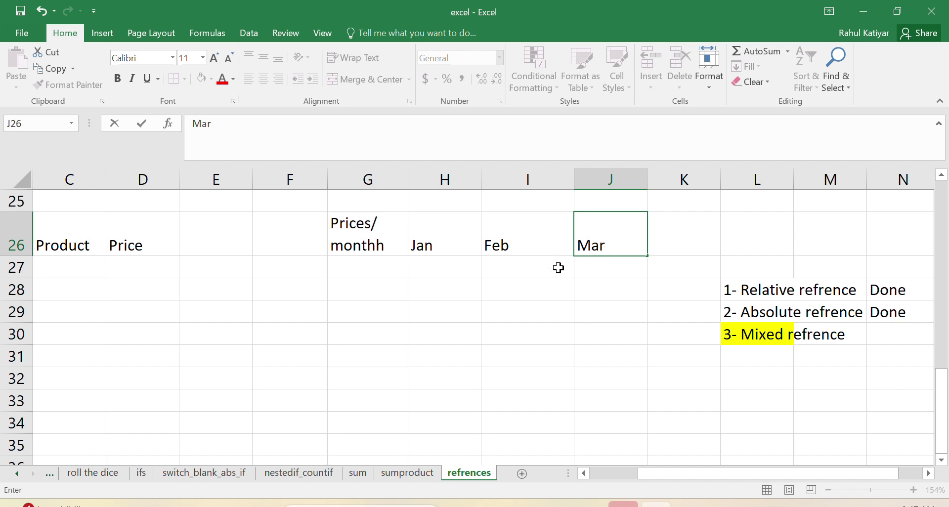
pyautogui.click(549, 281)
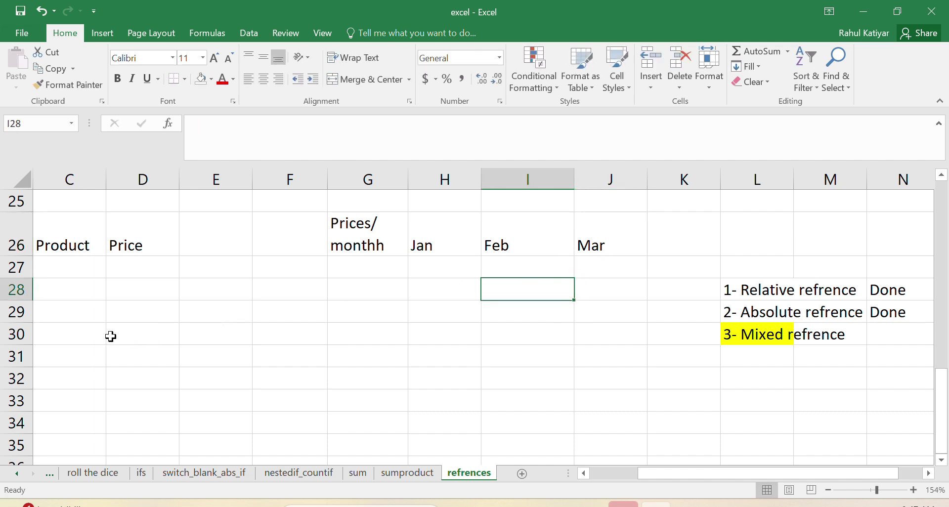
# Label C31 "Month", enter Jan in D31 and autofill the months through Mar in F31.
pyautogui.doubleClick(79, 356)
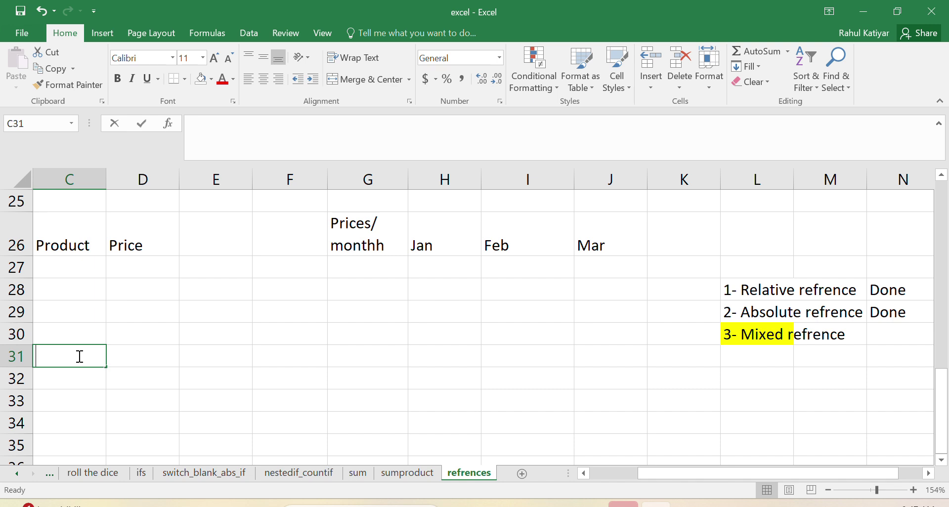
pyautogui.write('Month')
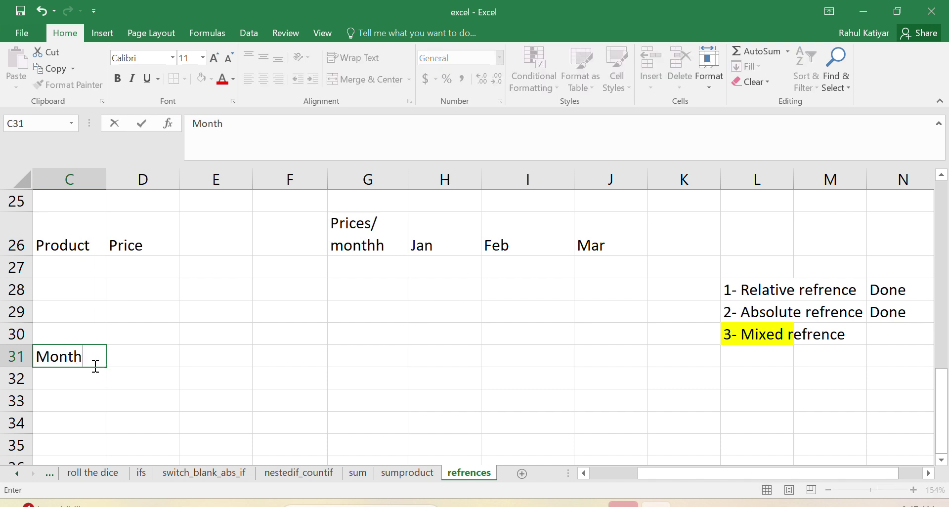
pyautogui.click(126, 360)
pyautogui.write('Jne')
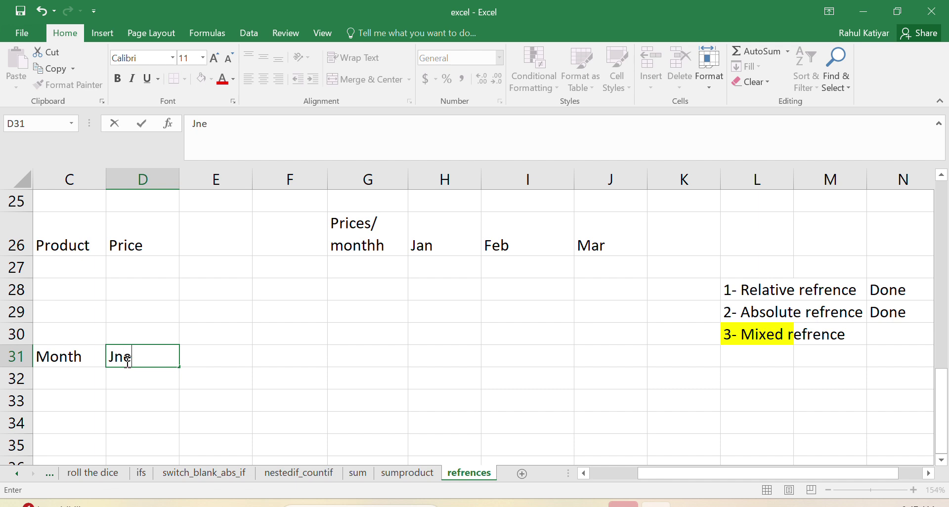
pyautogui.write('an')
pyautogui.press('Return')
pyautogui.click(159, 360)
pyautogui.moveTo(179, 367); pyautogui.dragTo(294, 368)
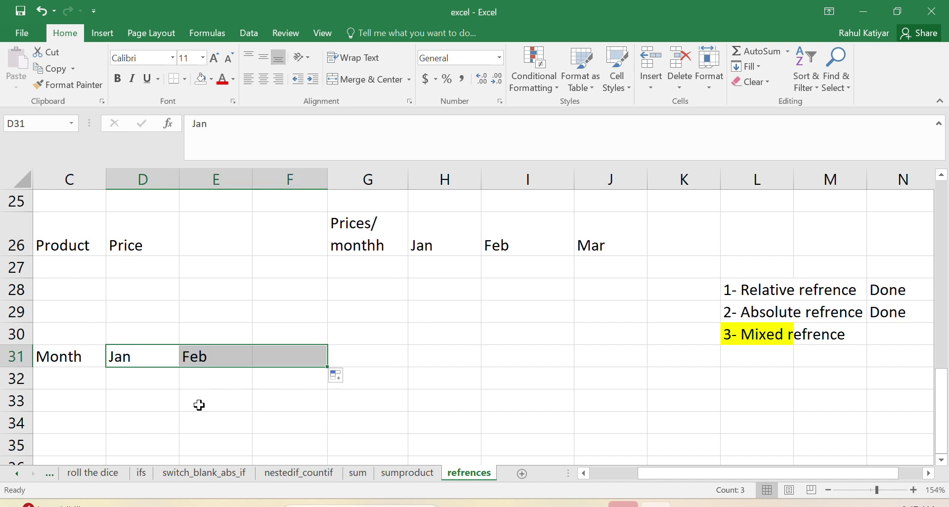
# Label C32 "Reduction" and enter 20%, 40% and 80% under Jan, Feb and Mar in row 32.
pyautogui.click(67, 384)
pyautogui.write('Reduc')
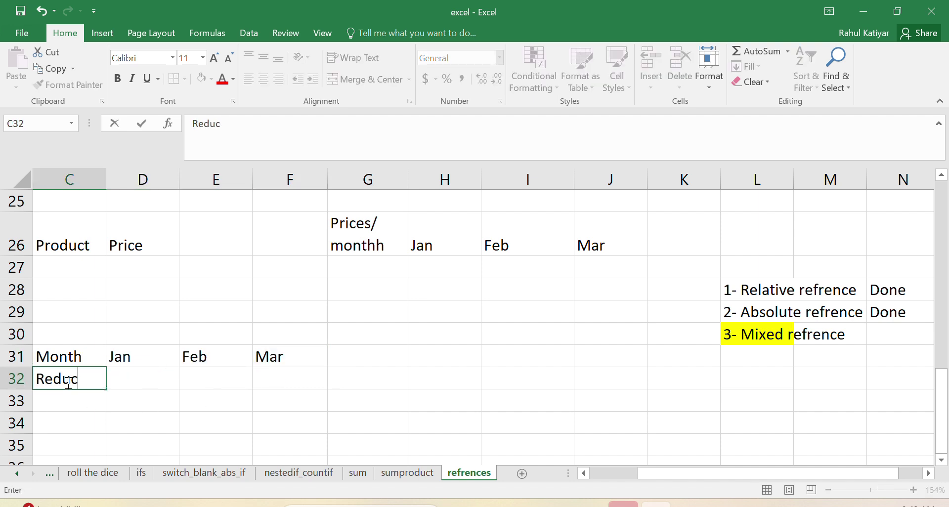
pyautogui.write('tion')
pyautogui.click(120, 376)
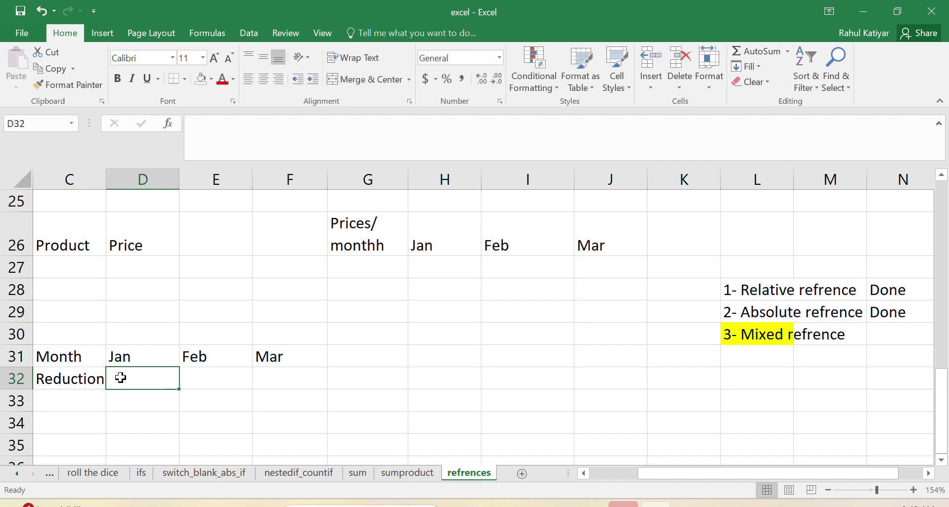
pyautogui.write('20')
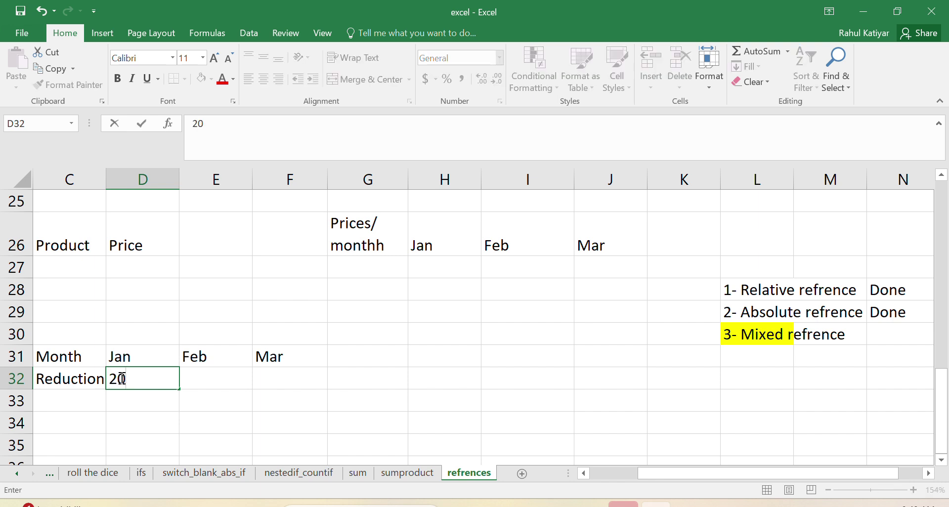
pyautogui.write('%')
pyautogui.click(212, 381)
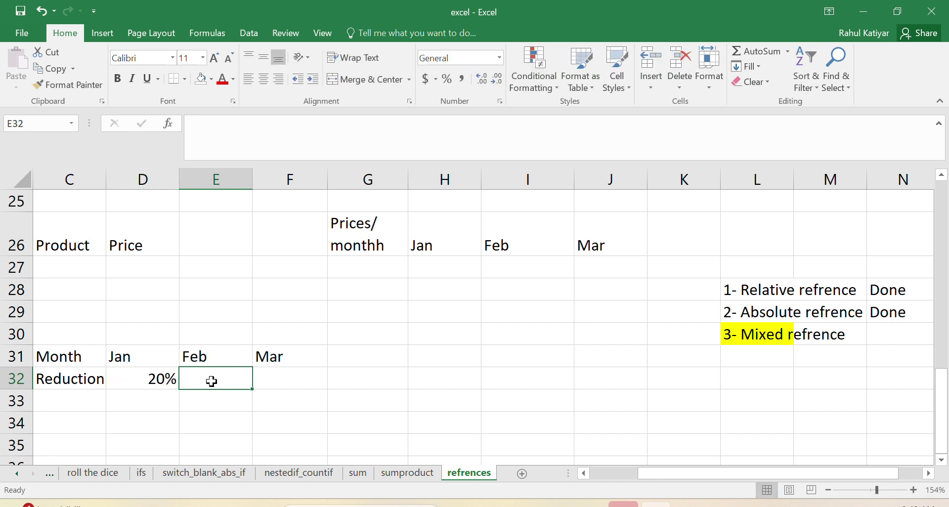
pyautogui.write('40%')
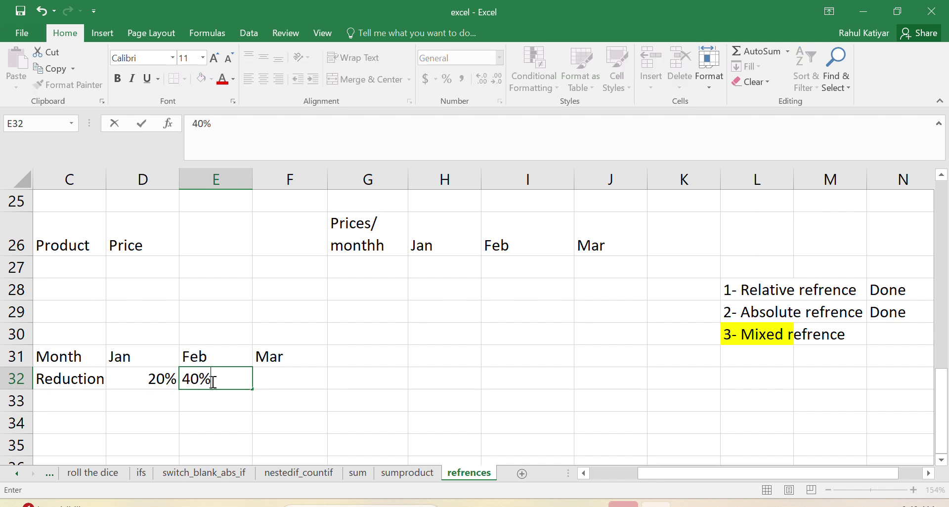
pyautogui.press('Tab')
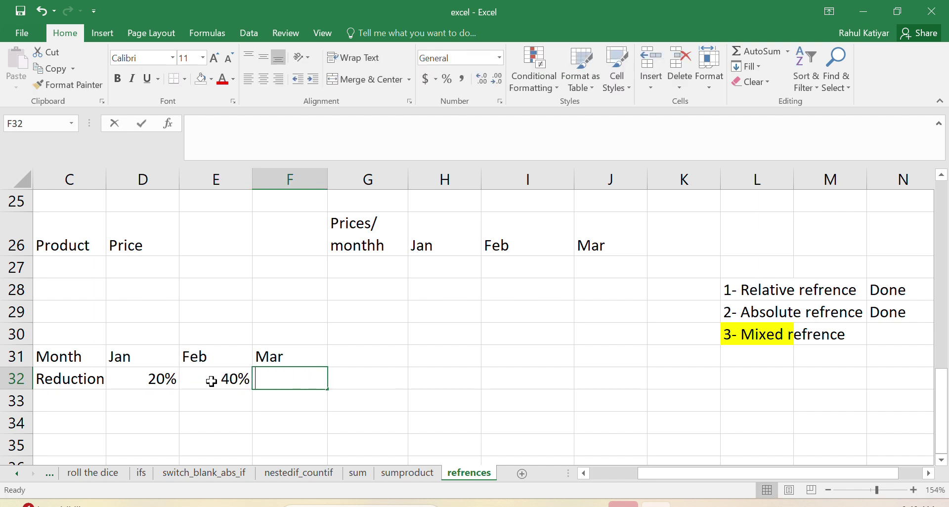
pyautogui.write('80%')
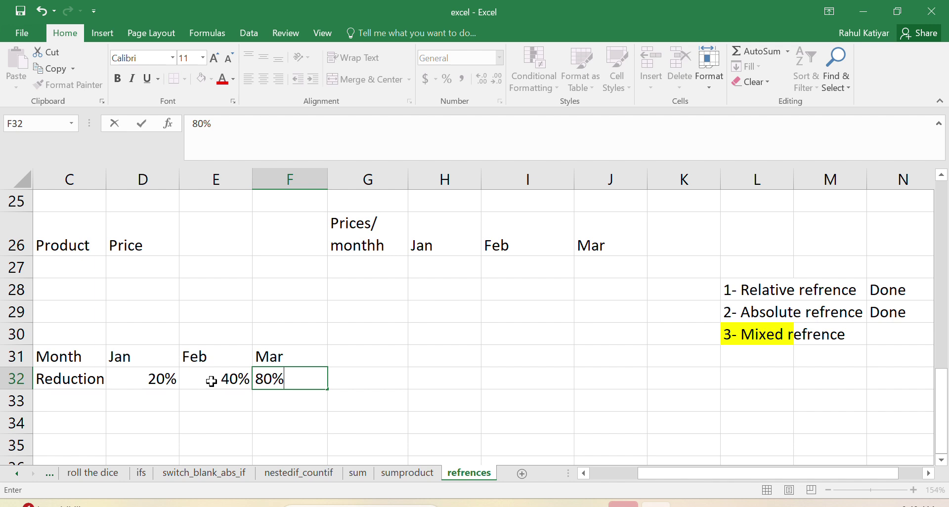
pyautogui.click(343, 339)
# Enter the products Laptop in C27 and Keyboard in C28.
pyautogui.click(72, 271)
pyautogui.write('P')
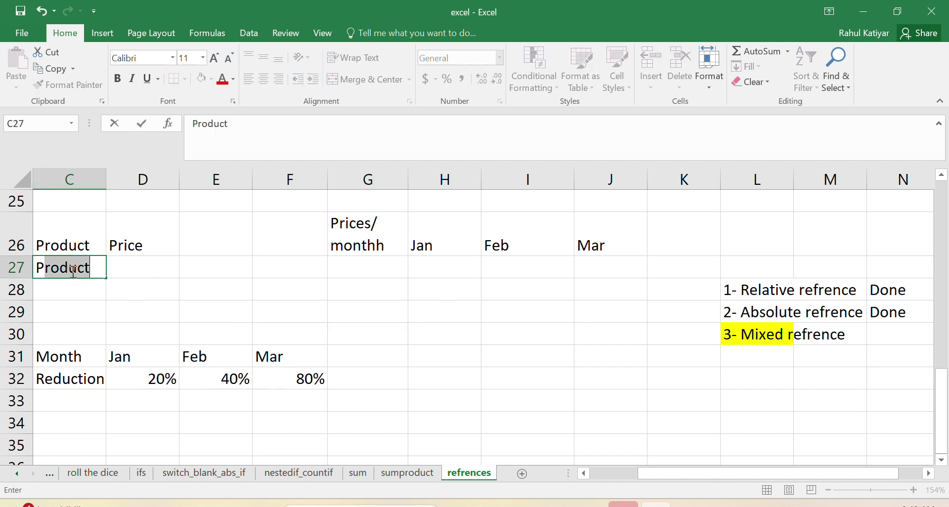
pyautogui.press('BackSpace')
pyautogui.write('Laptop')
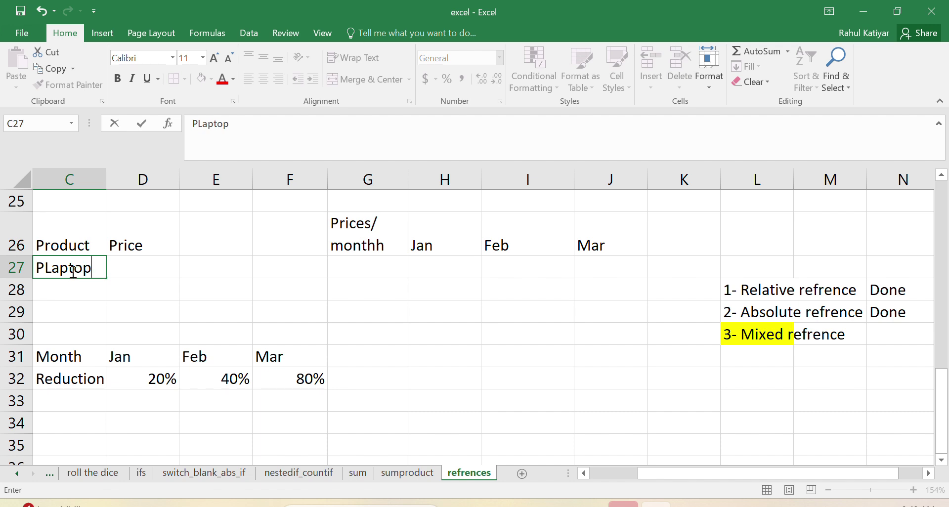
pyautogui.click(44, 270)
pyautogui.press('BackSpace')
pyautogui.click(62, 288)
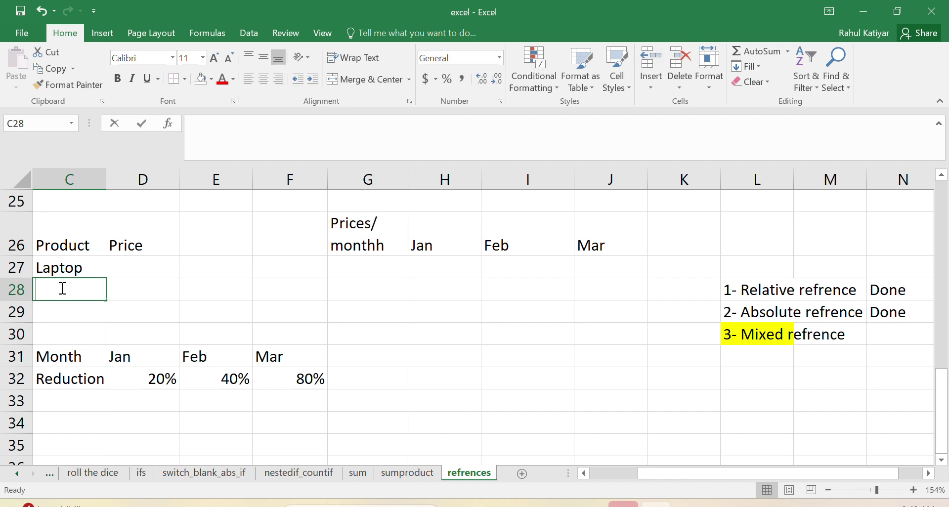
pyautogui.write('Keyboard')
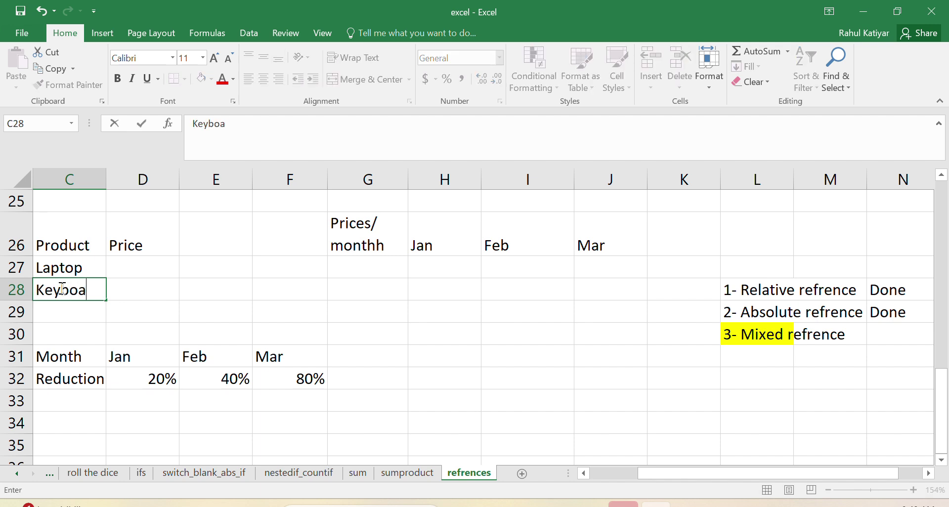
# Enter the prices 100 for Laptop in D27 and 10 for Keyboard in D28.
pyautogui.click(161, 267)
pyautogui.write('100')
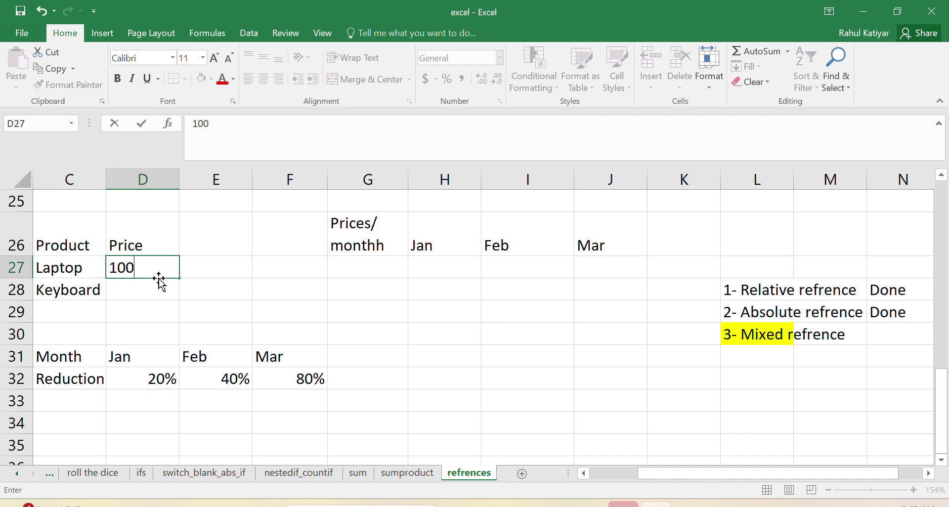
pyautogui.click(161, 289)
pyautogui.write('80')
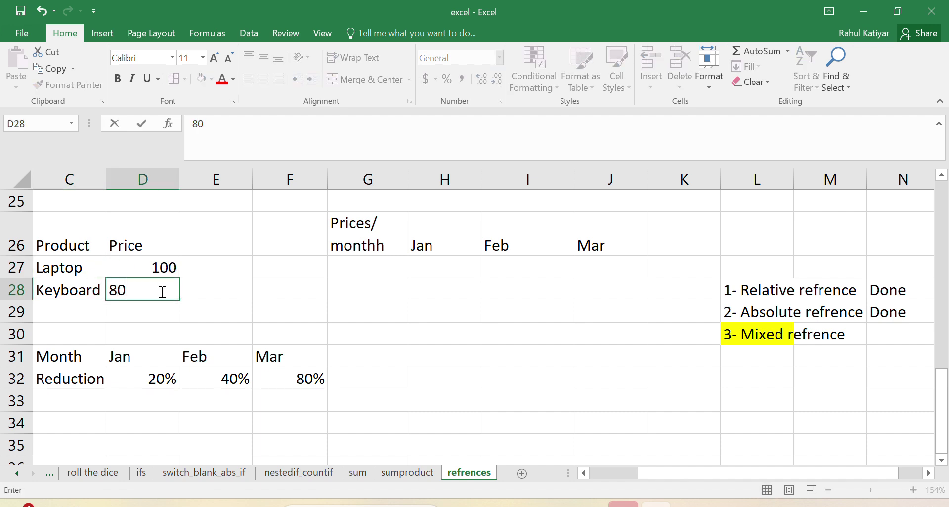
pyautogui.press('BackSpace')
pyautogui.press('BackSpace')
pyautogui.write('10')
pyautogui.click(281, 286)
# Correct the misspelled heading in G26 to "Prices/ month".
pyautogui.click(393, 246)
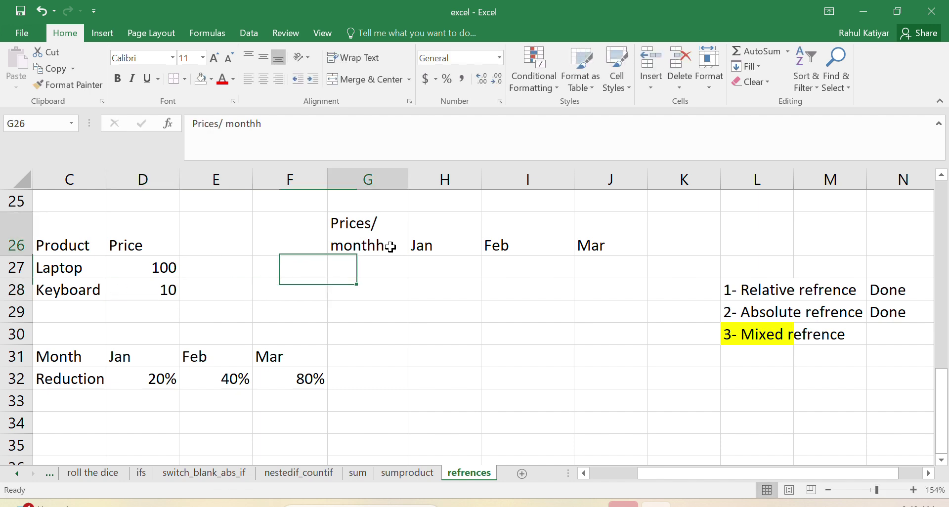
pyautogui.doubleClick(392, 248)
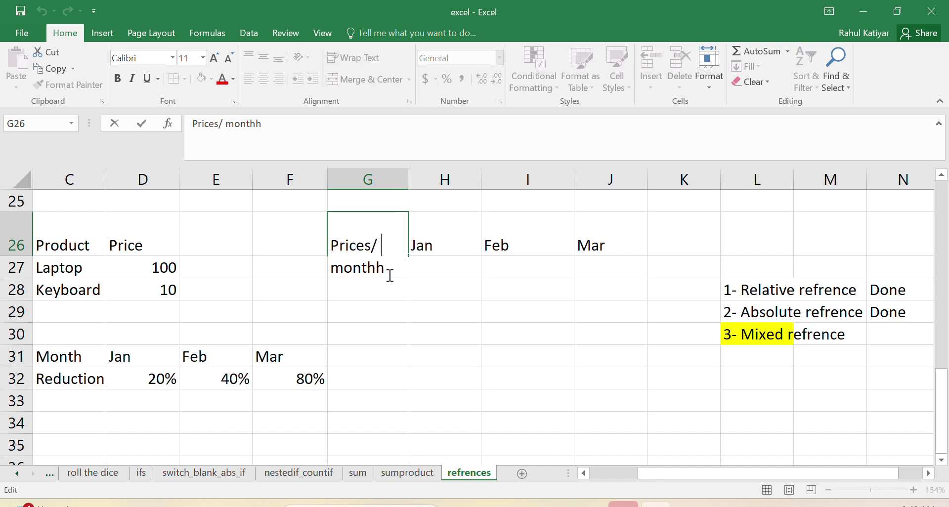
pyautogui.write('monthh')
pyautogui.press('BackSpace')
pyautogui.click(410, 315)
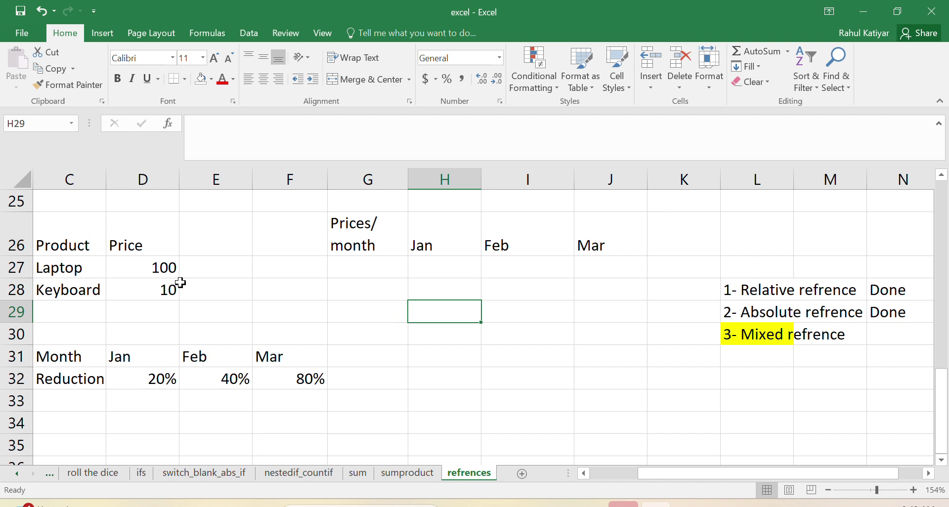
# Copy the product names from C27:C28 into G27:G28 under the "Prices/ month" heading.
pyautogui.click(82, 271)
pyautogui.moveTo(82, 271); pyautogui.dragTo(81, 292)
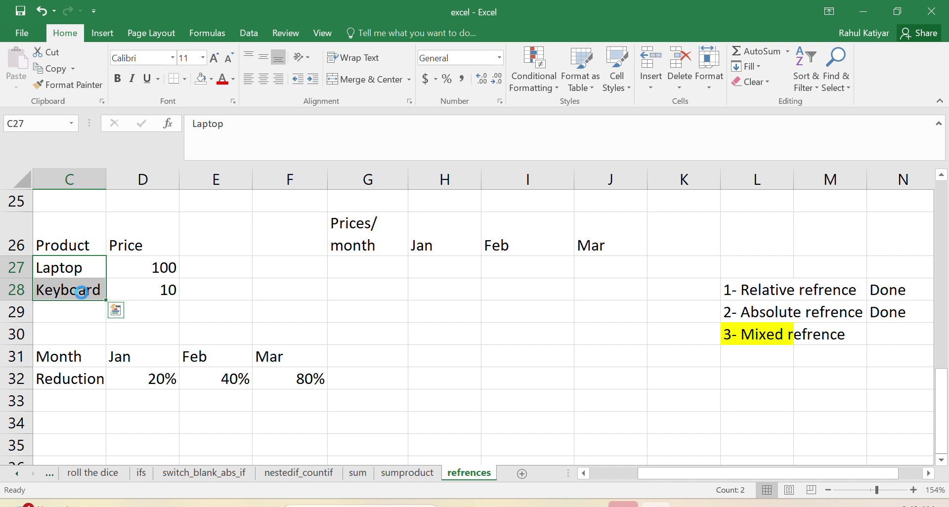
pyautogui.hotkey('ctrl', 'c')
pyautogui.click(341, 270)
pyautogui.hotkey('ctrl', 'v')
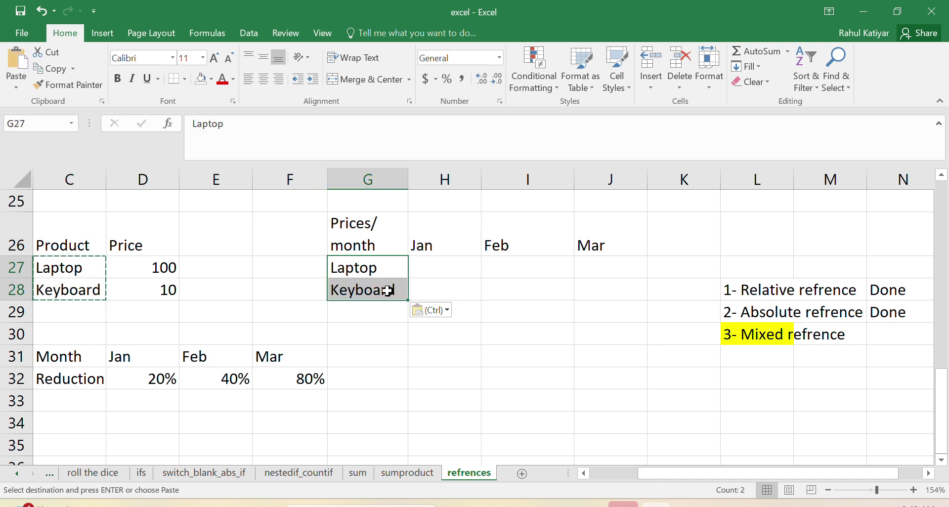
pyautogui.click(439, 335)
pyautogui.click(440, 269)
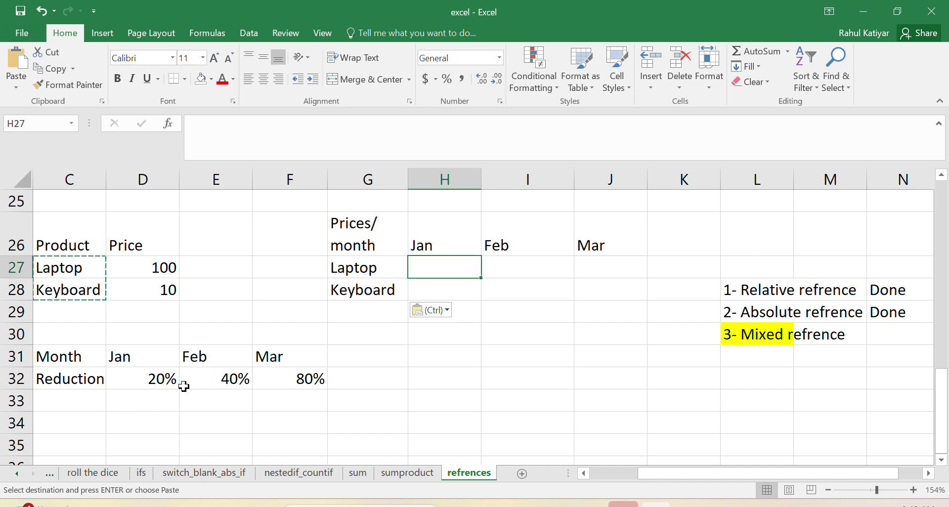
# Enter the formula =D27*(1-D32) in H27 for the laptop's January price.
pyautogui.write('=')
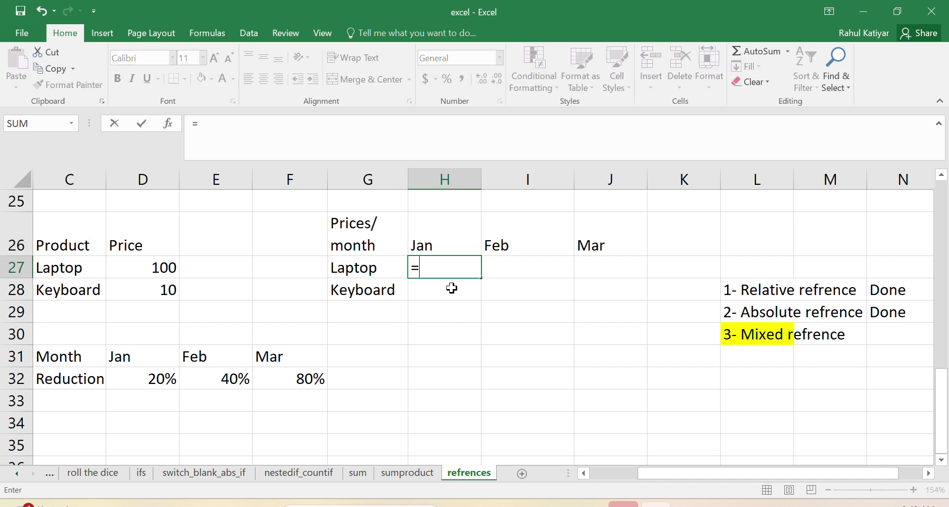
pyautogui.click(159, 268)
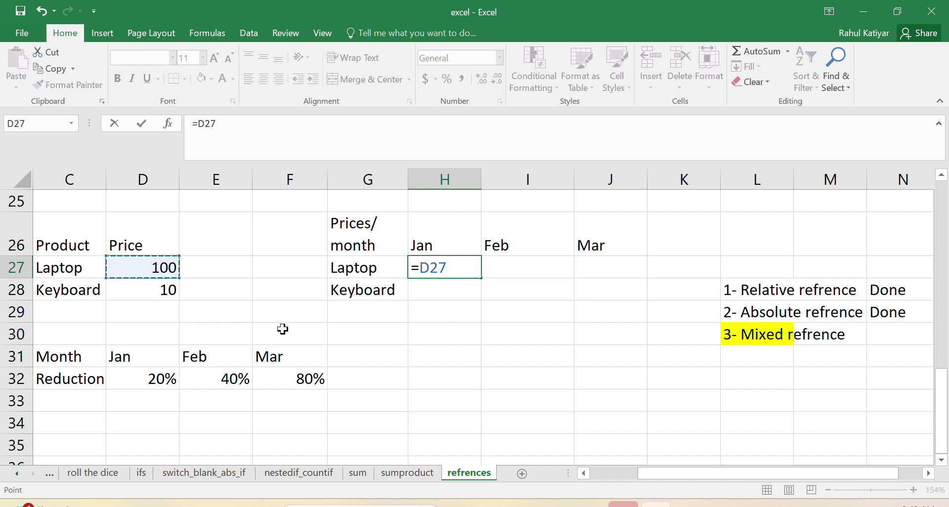
pyautogui.write('*')
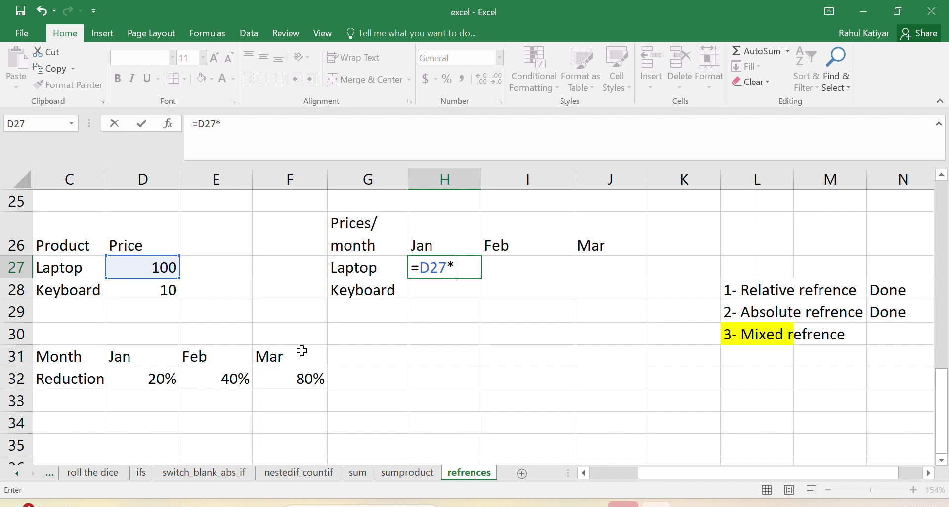
pyautogui.click(146, 382)
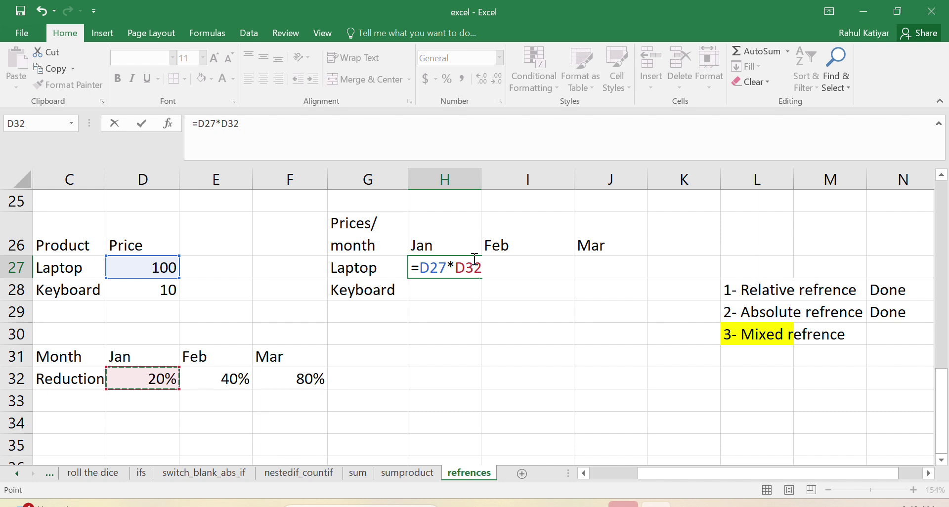
pyautogui.press('BackSpace')
pyautogui.press('BackSpace')
pyautogui.press('BackSpace')
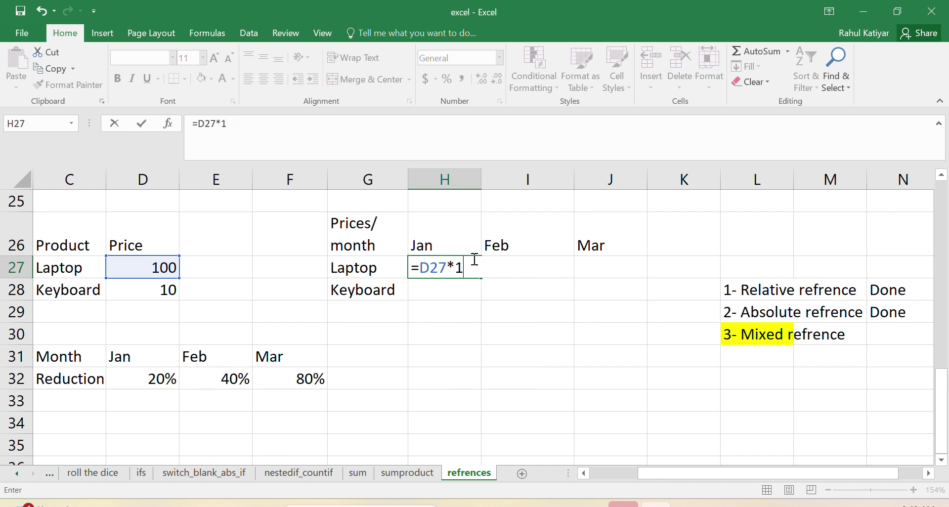
pyautogui.write('1-')
pyautogui.click(144, 383)
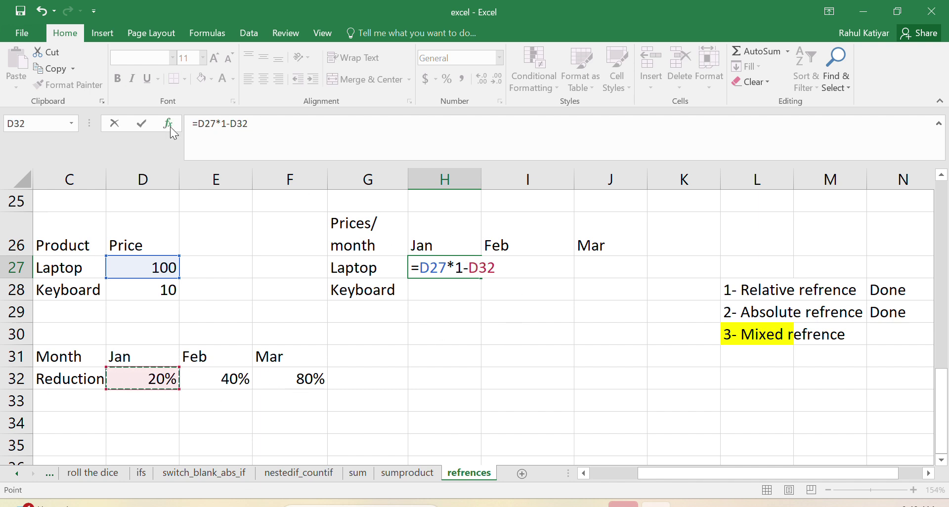
pyautogui.click(222, 123)
pyautogui.write('(')
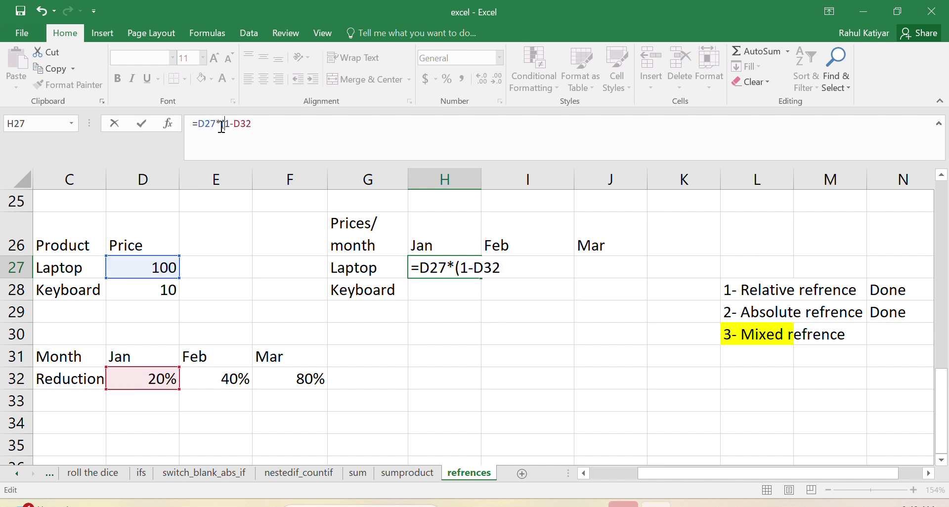
pyautogui.write(')')
pyautogui.press('Return')
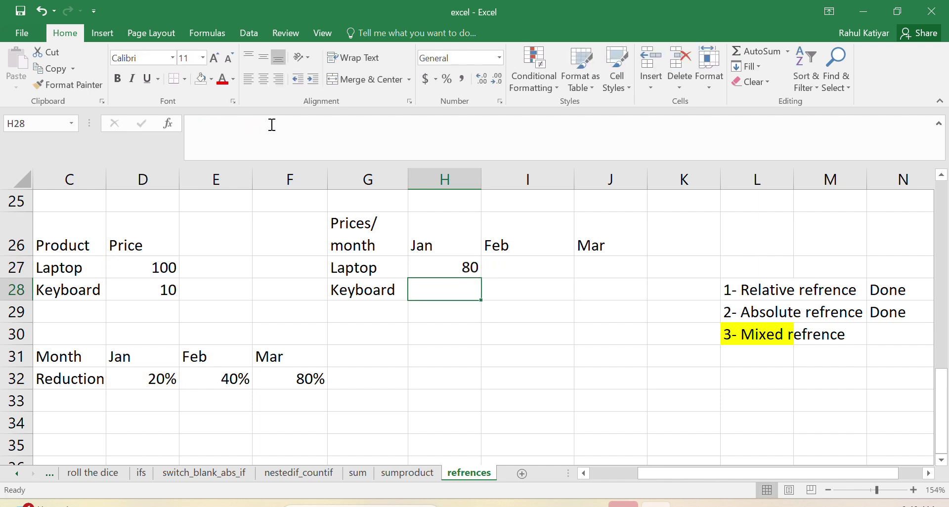
# Fill the H27 formula across I27:J27 and inspect the cell references in both copies.
pyautogui.click(463, 268)
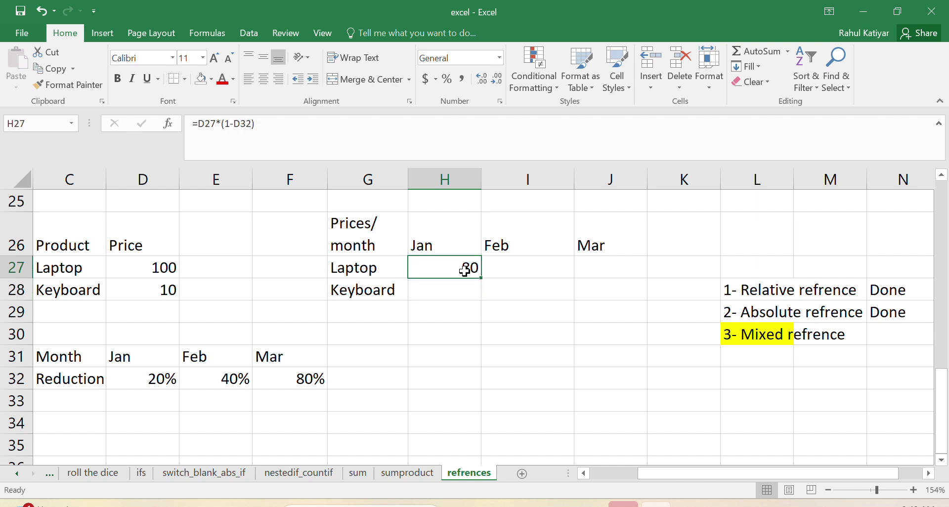
pyautogui.moveTo(481, 281); pyautogui.dragTo(623, 280)
pyautogui.click(526, 271)
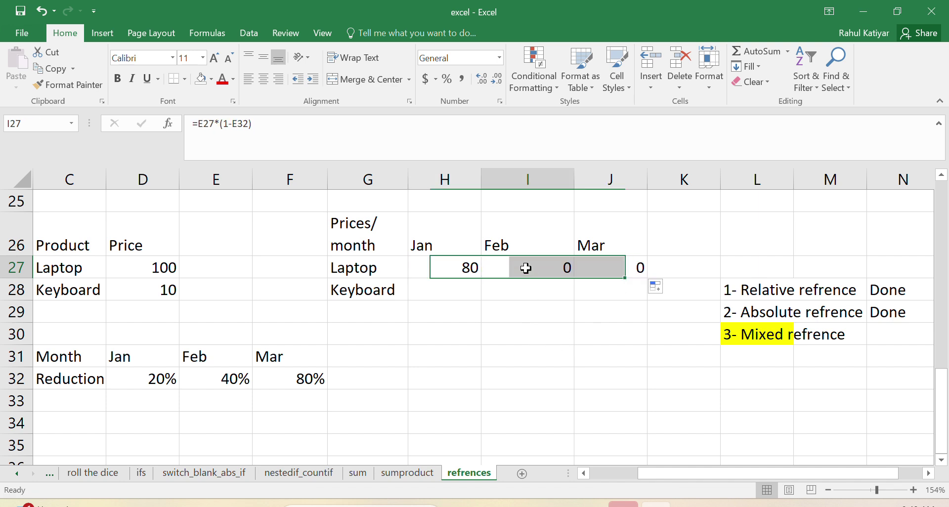
pyautogui.doubleClick(526, 271)
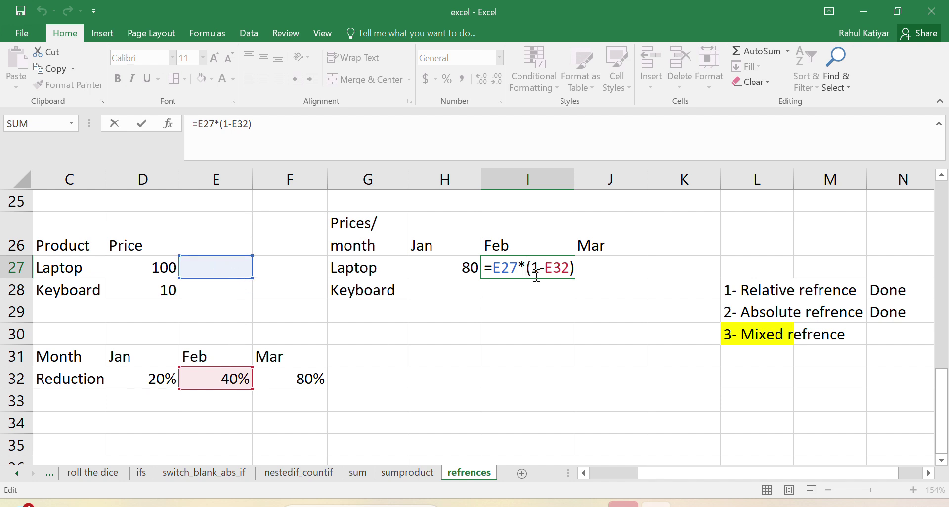
pyautogui.click(486, 349)
pyautogui.press('Escape')
pyautogui.click(601, 267)
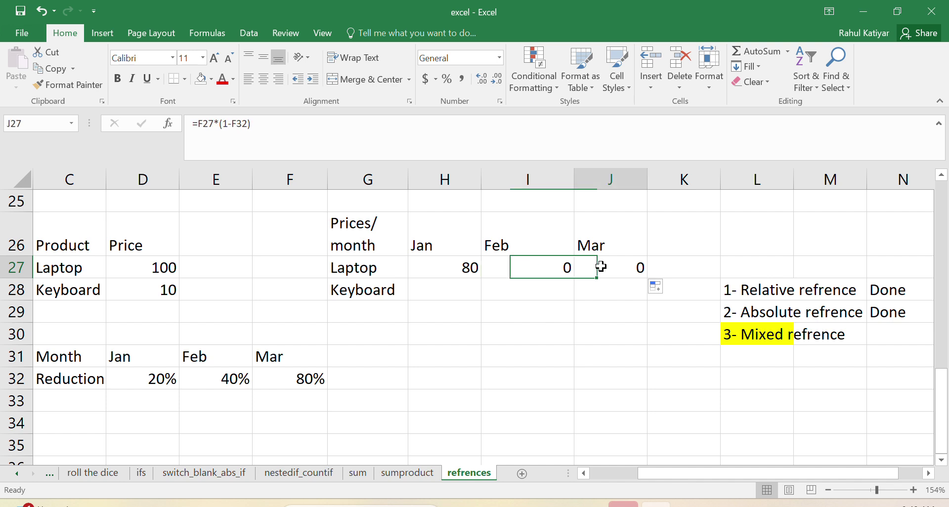
pyautogui.doubleClick(601, 267)
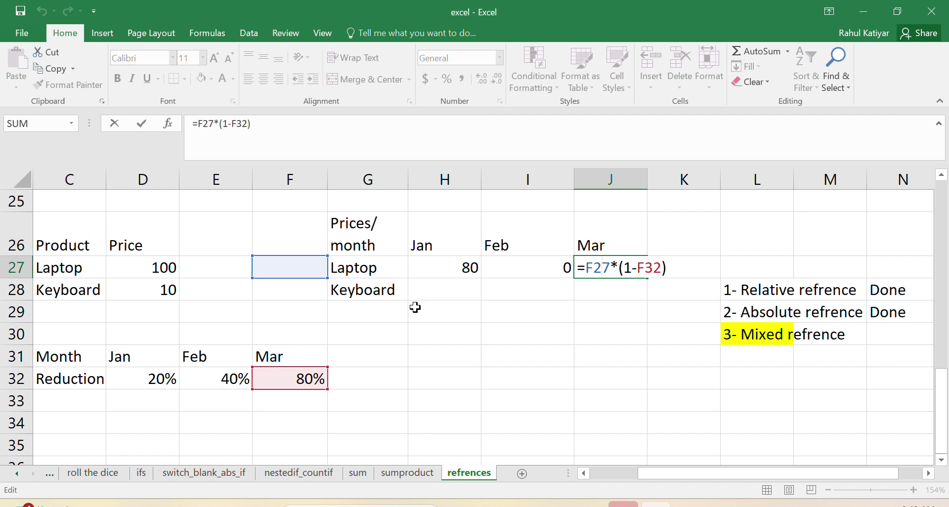
pyautogui.hotkey('ctrl', 'Return')
pyautogui.click(517, 267)
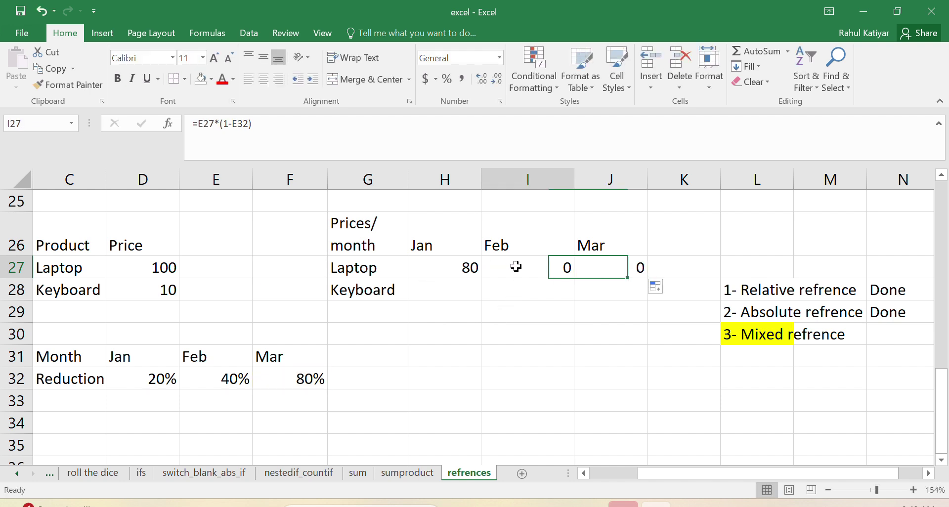
pyautogui.doubleClick(518, 268)
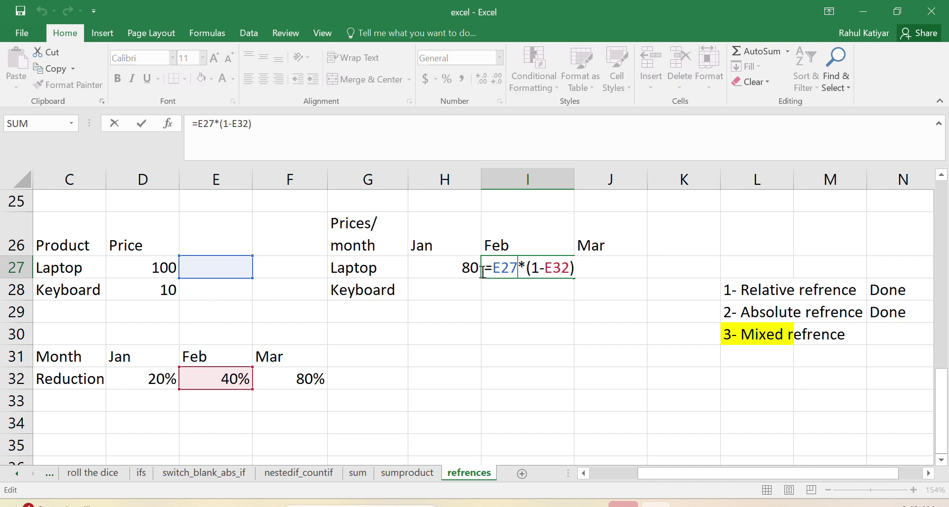
# Lock the price column in the H27 formula, making it =$D27*(1-D32).
pyautogui.click(463, 286)
pyautogui.click(453, 268)
pyautogui.doubleClick(453, 268)
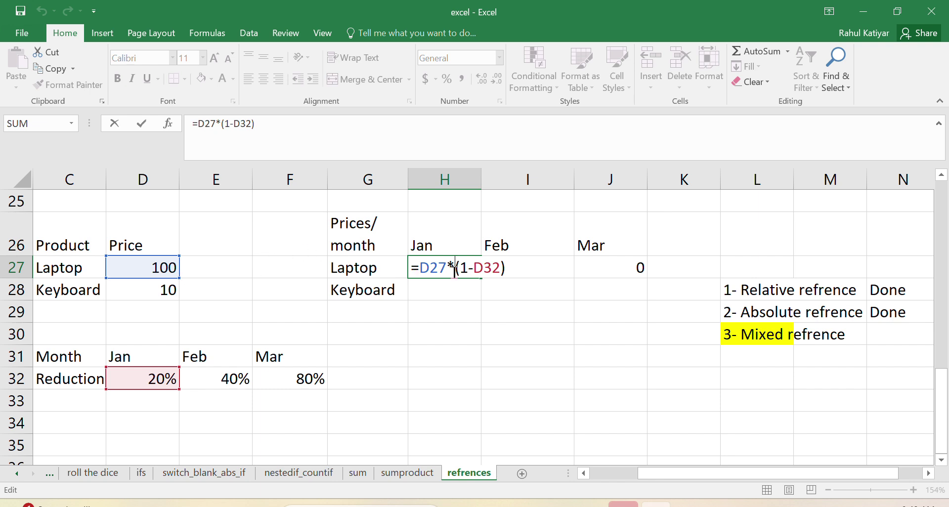
pyautogui.moveTo(416, 265); pyautogui.dragTo(419, 263)
pyautogui.write('$')
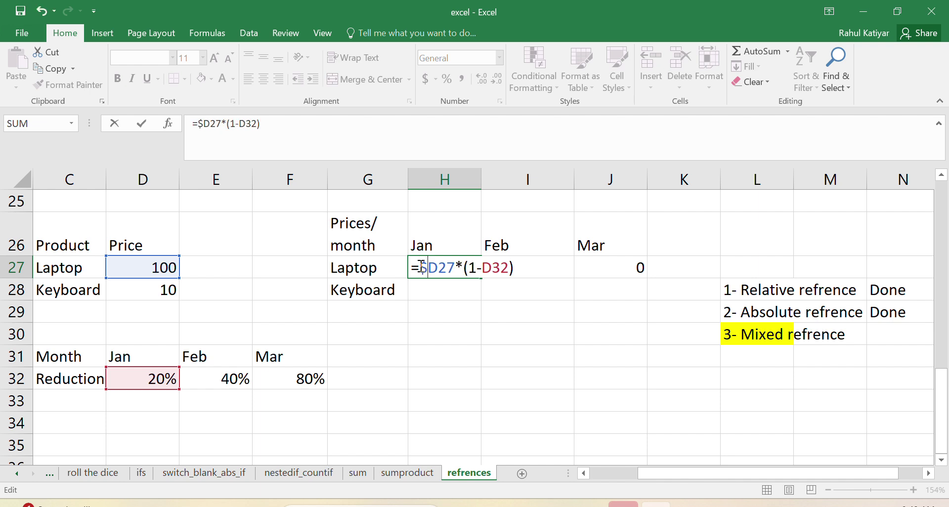
pyautogui.press('Return')
# Fill the column-locked H27 formula across to J27 and check the references in I27 and J27.
pyautogui.click(432, 269)
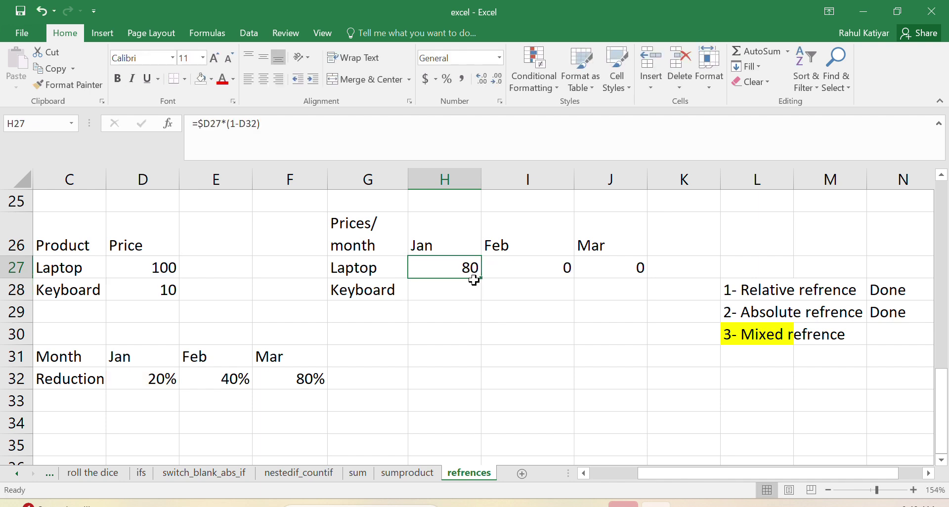
pyautogui.moveTo(481, 279); pyautogui.dragTo(613, 281)
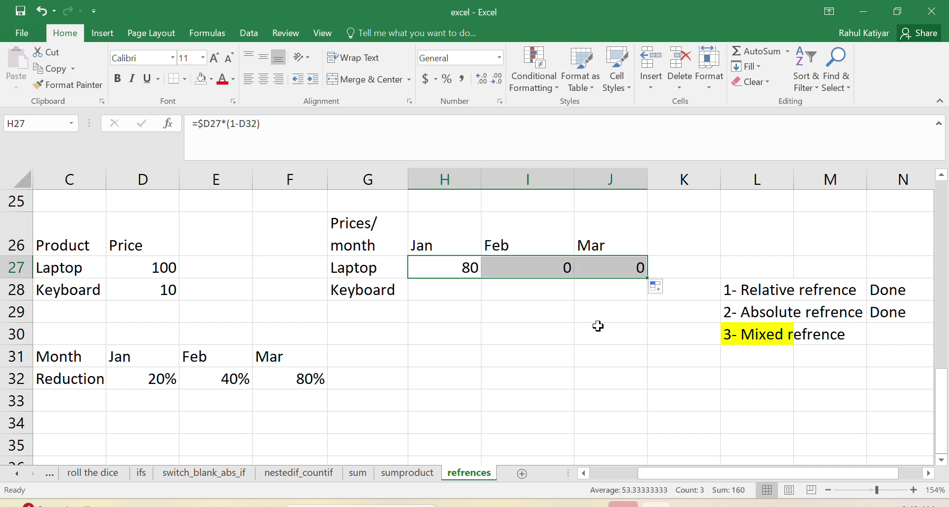
pyautogui.doubleClick(542, 267)
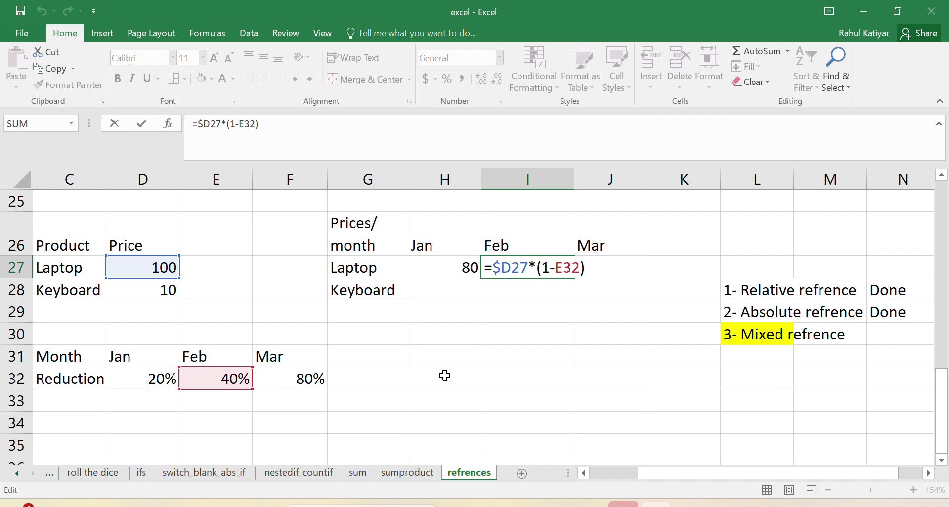
pyautogui.press('Escape')
pyautogui.doubleClick(602, 268)
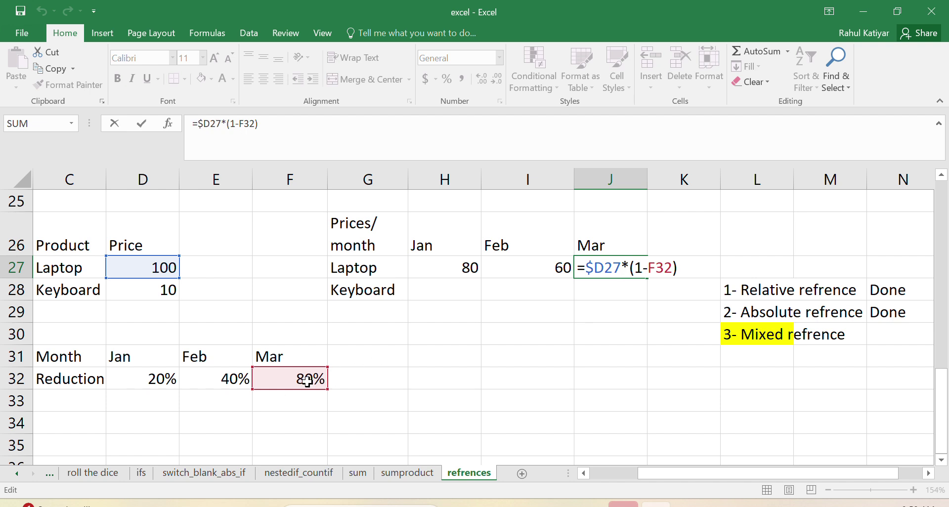
pyautogui.hotkey('ctrl', 'Return')
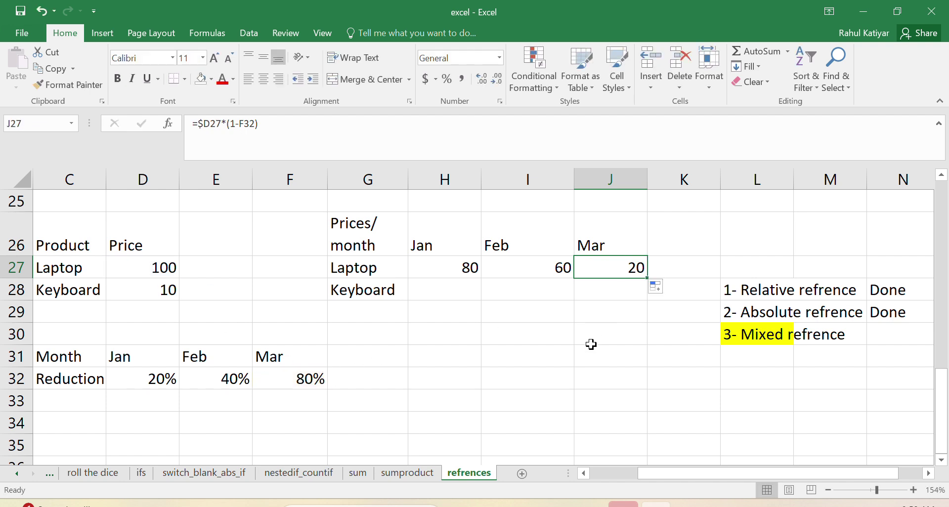
# Fill the H27 formula down to H28 and inspect which reduction cell the copy refers to.
pyautogui.click(464, 270)
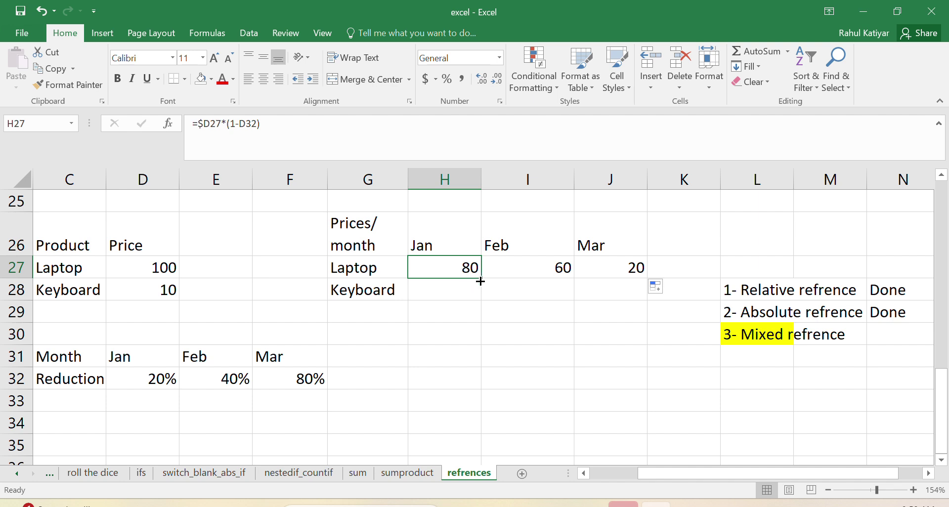
pyautogui.moveTo(481, 281); pyautogui.dragTo(482, 298)
pyautogui.doubleClick(451, 292)
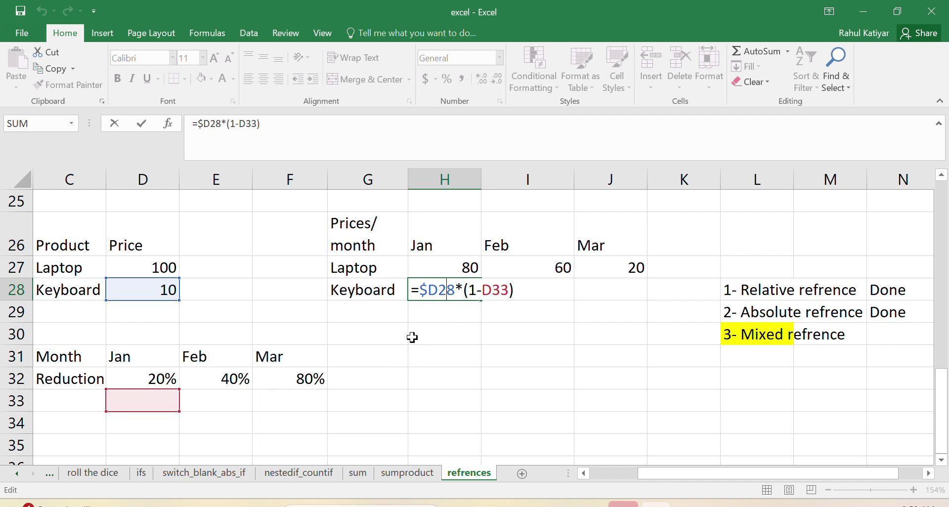
pyautogui.press('Escape')
# Lock the reduction row in the H27 formula, making it =$D27*(1-D$32).
pyautogui.doubleClick(465, 270)
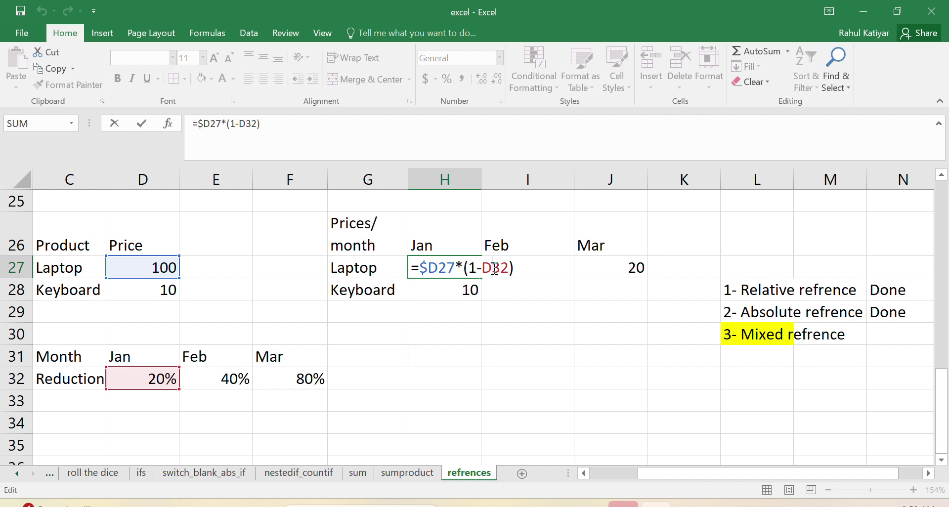
pyautogui.write('$')
pyautogui.press('Return')
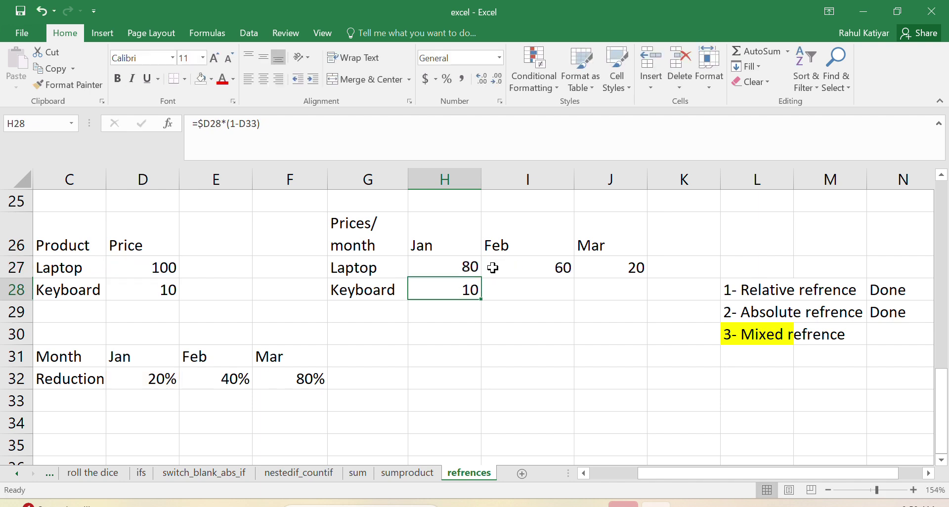
# Fill the row-locked H27 formula down to H28 and check the references in the copy.
pyautogui.click(468, 269)
pyautogui.moveTo(483, 280); pyautogui.dragTo(470, 297)
pyautogui.doubleClick(458, 291)
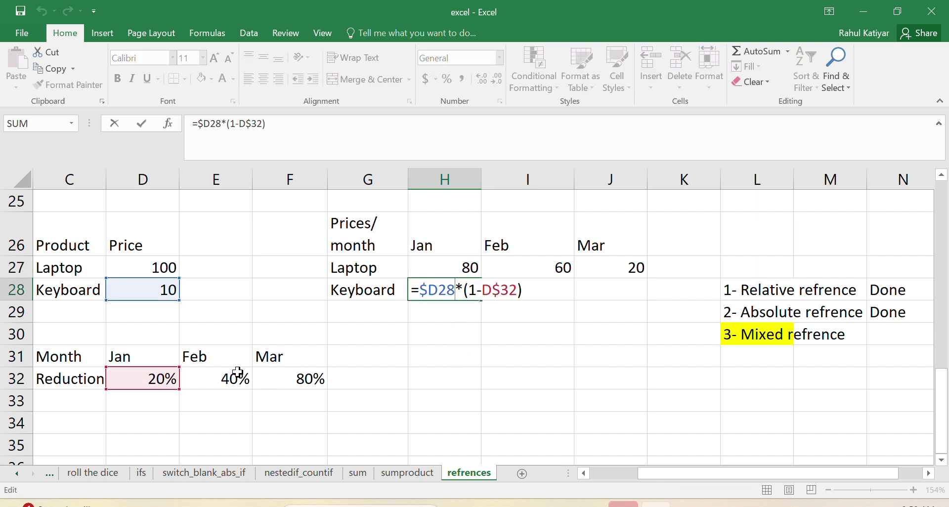
pyautogui.click(518, 334)
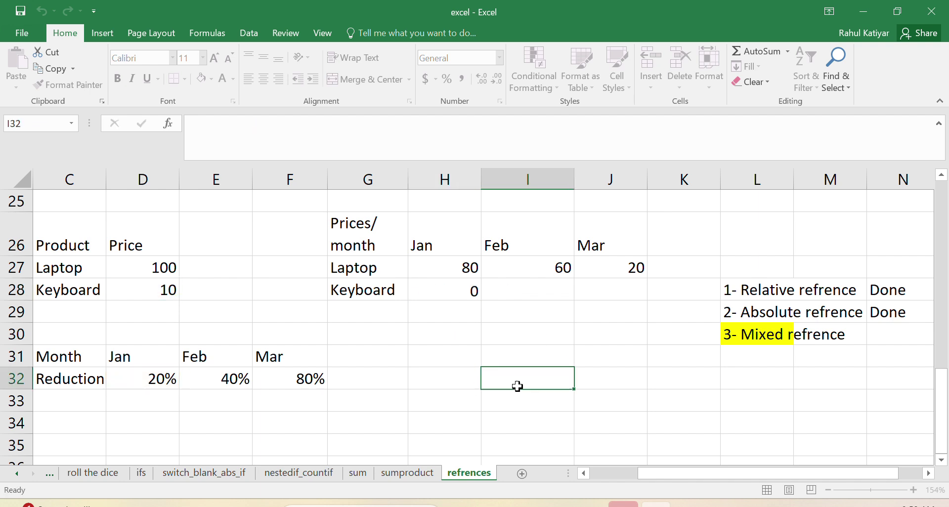
# Fill the keyboard's January price formula from H28 across to J28 and check the references in I28 and J28.
pyautogui.click(473, 293)
pyautogui.moveTo(480, 302); pyautogui.dragTo(623, 299)
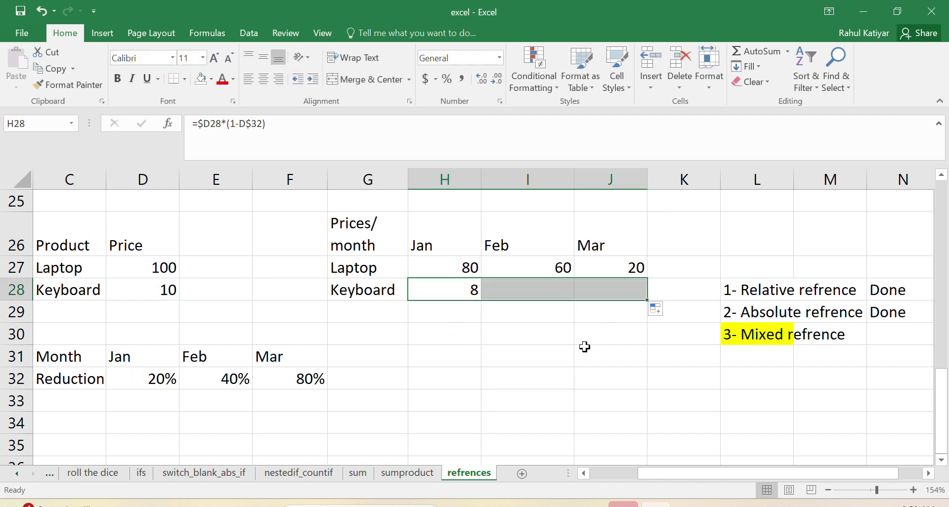
pyautogui.doubleClick(540, 295)
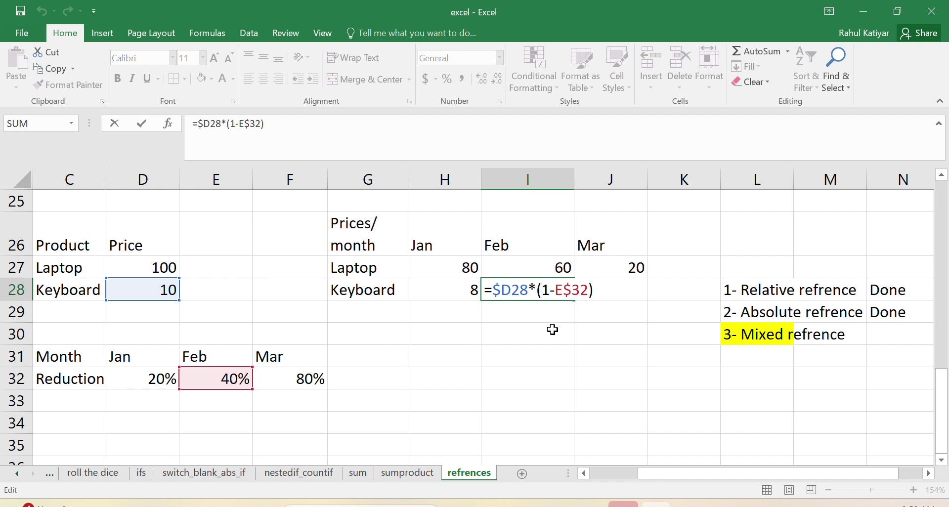
pyautogui.press('Escape')
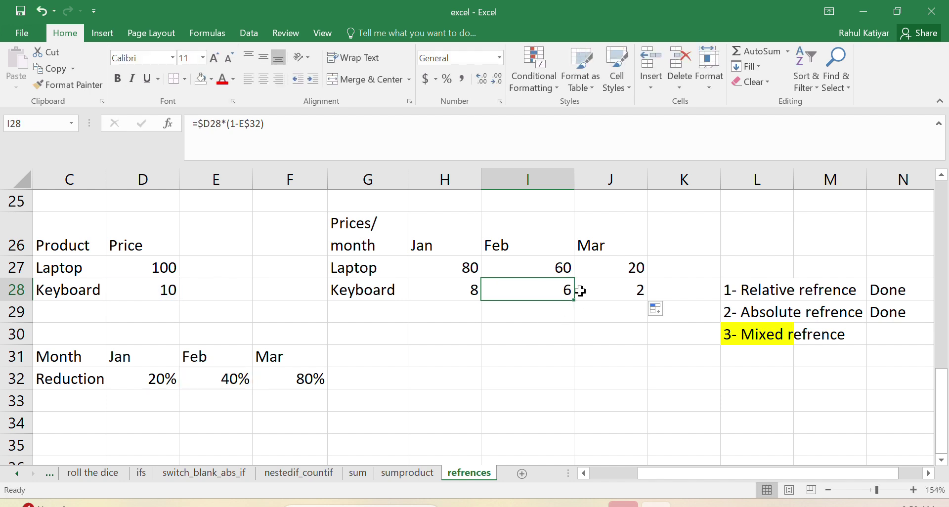
pyautogui.doubleClick(595, 290)
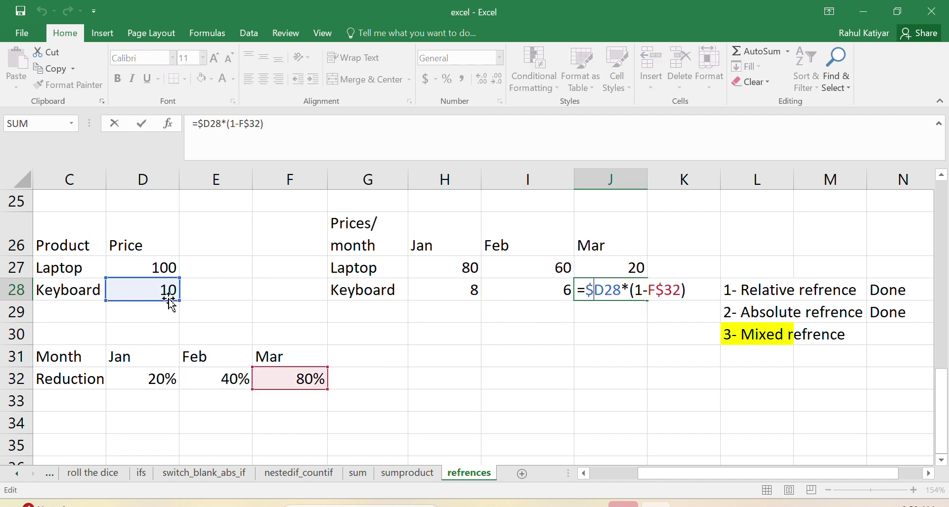
pyautogui.hotkey('ctrl', 'Return')
# Compare the references in the March price formulas in J27 and J28.
pyautogui.click(629, 267)
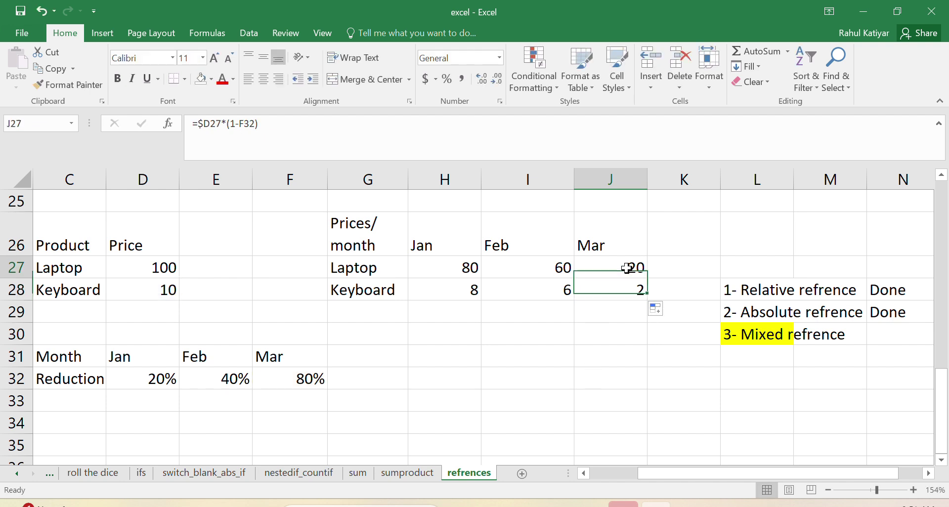
pyautogui.doubleClick(628, 267)
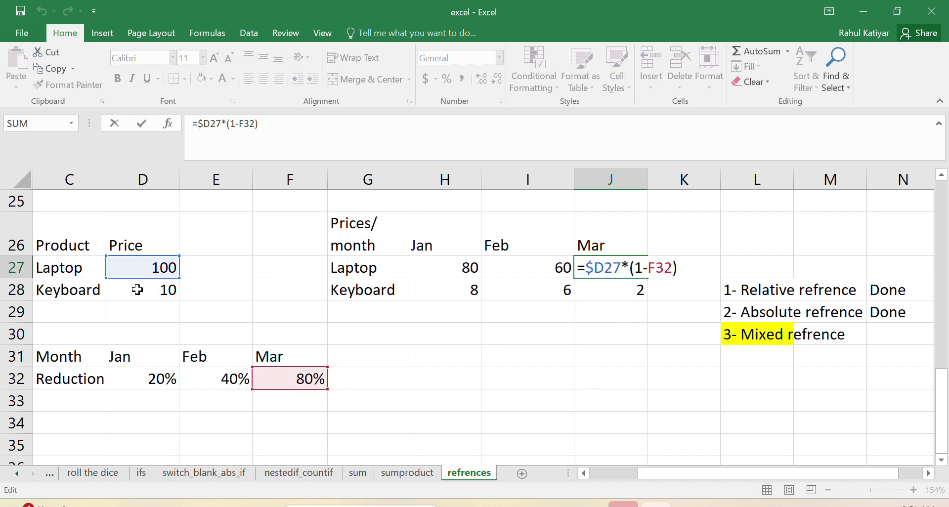
pyautogui.press('Escape')
pyautogui.doubleClick(618, 283)
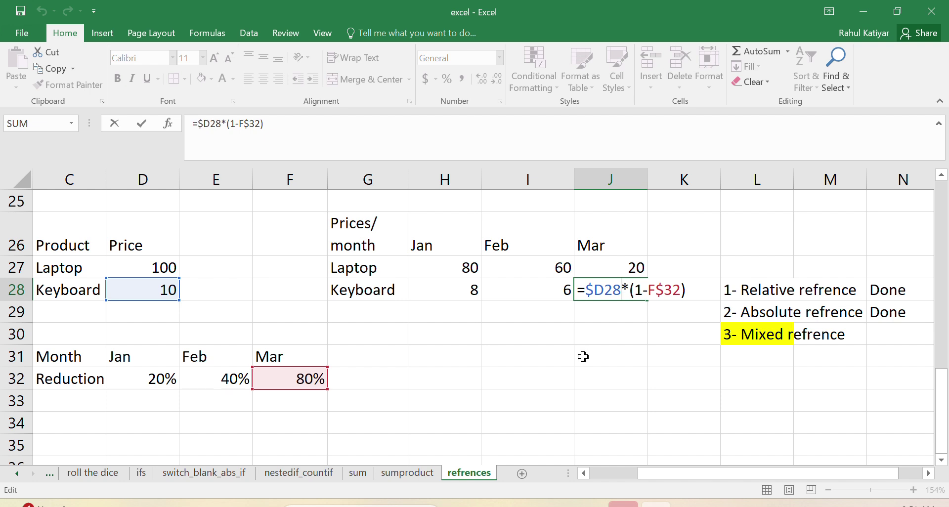
# Enter the note "In this case we use $ sign with either column or row one at a time as per" in H32.
pyautogui.press('Escape')
pyautogui.click(444, 378)
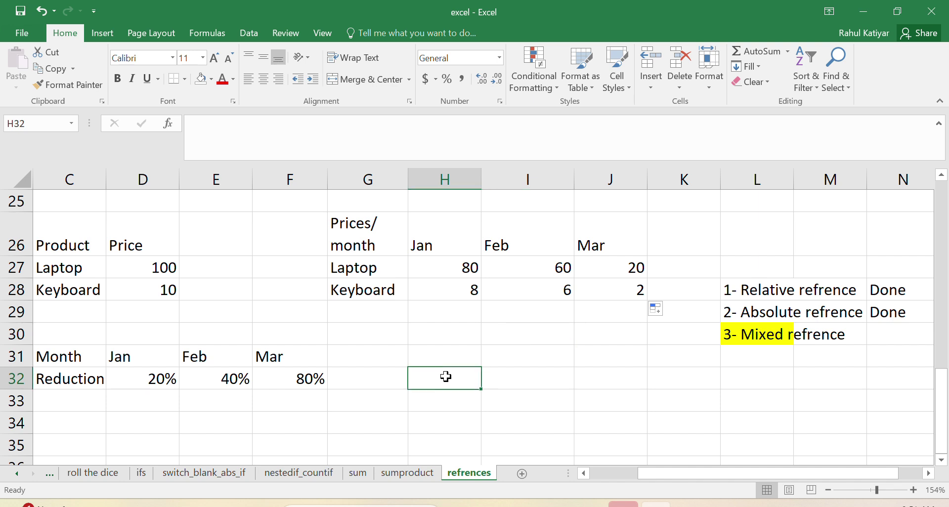
pyautogui.write('In this c')
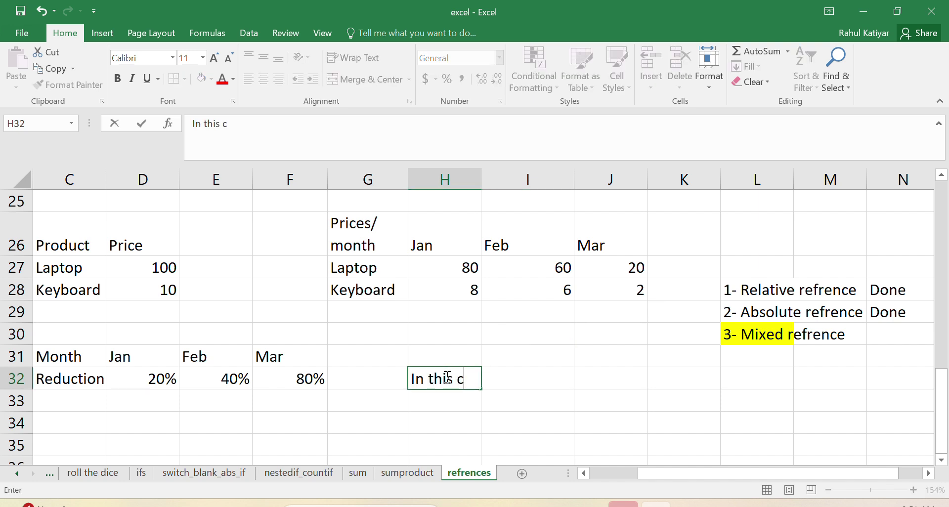
pyautogui.write('ase we use ')
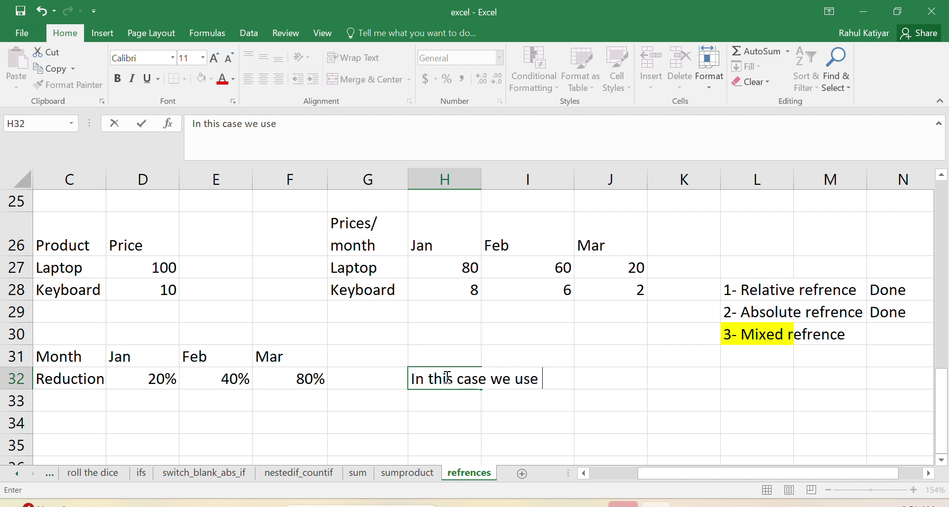
pyautogui.write('$ sign with ')
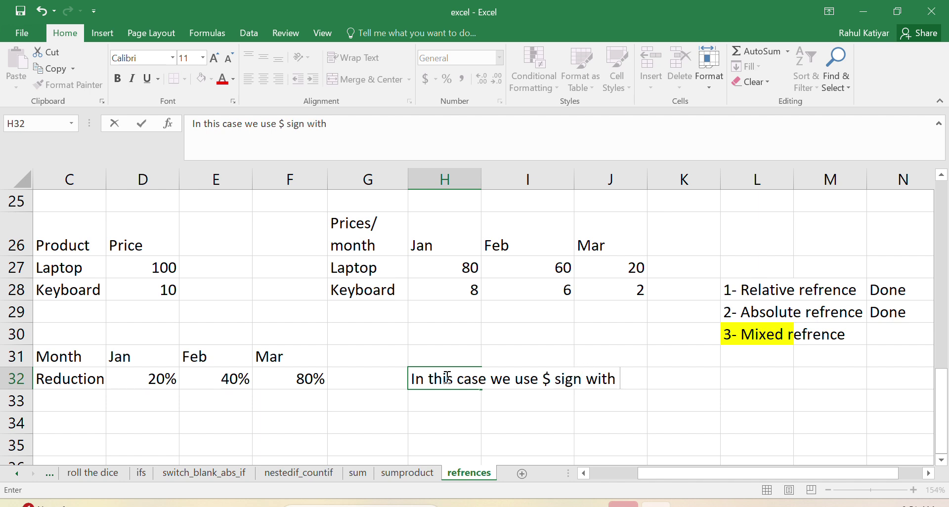
pyautogui.write('either')
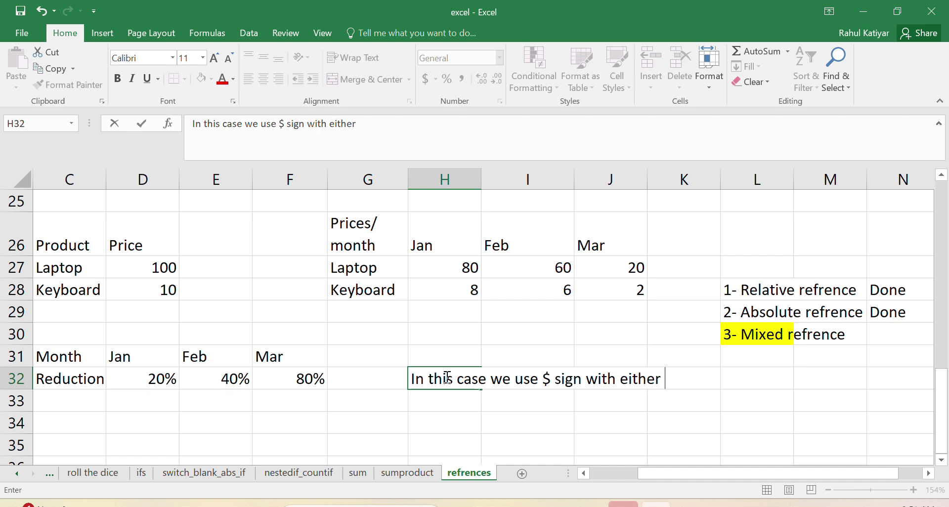
pyautogui.write(' column')
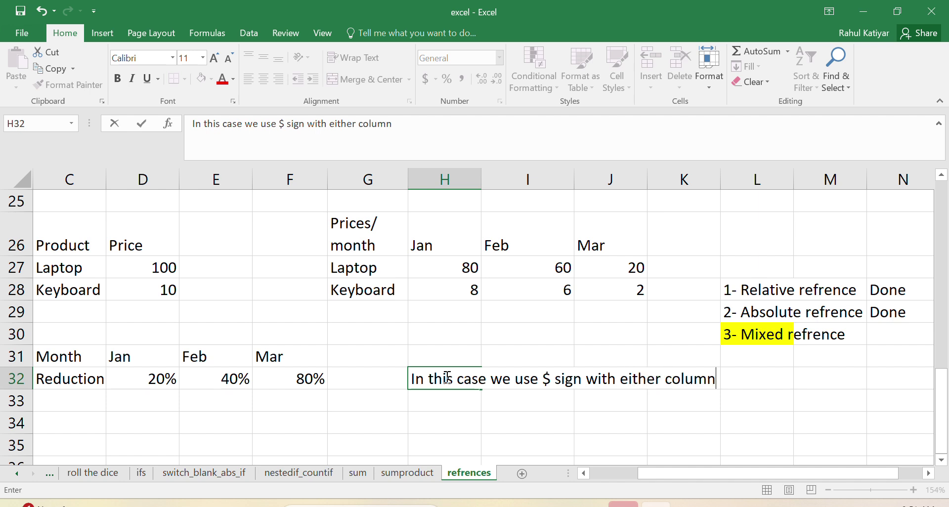
pyautogui.write(' or row on')
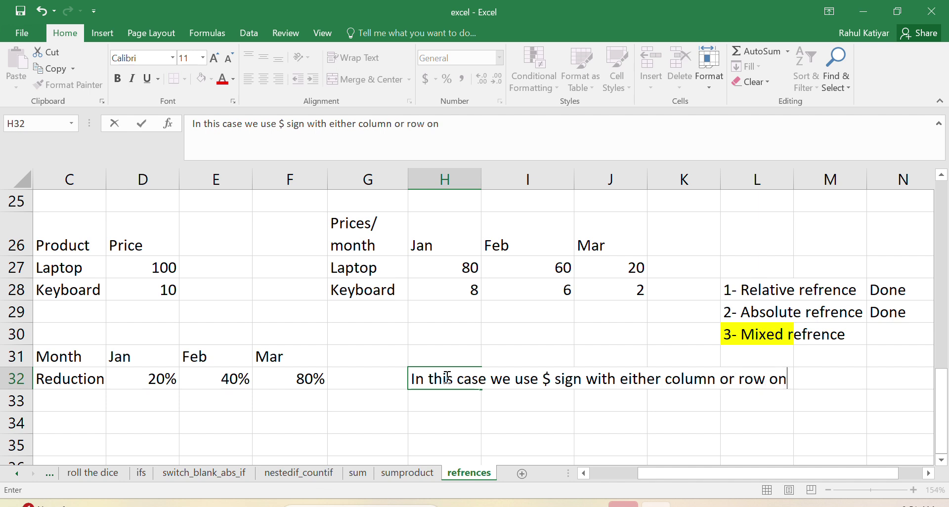
pyautogui.write('e at a ti')
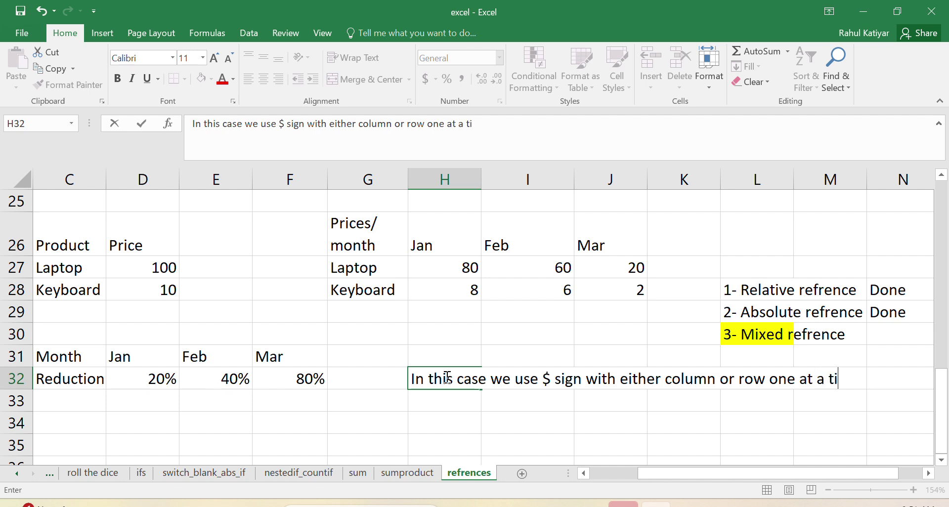
pyautogui.write('me as p')
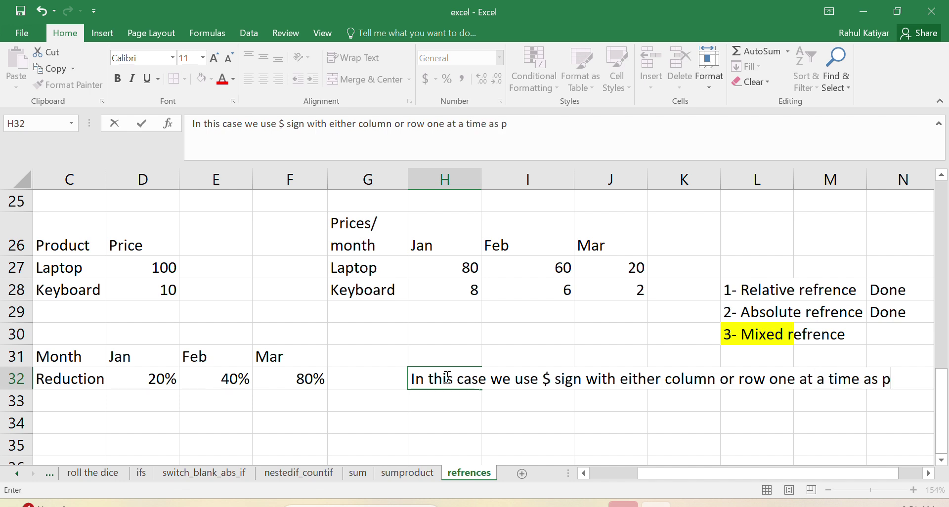
pyautogui.write('er')
# Continue the note in H33 with "problem demand so it is called mixed refrence".
pyautogui.click(439, 399)
pyautogui.write('problem')
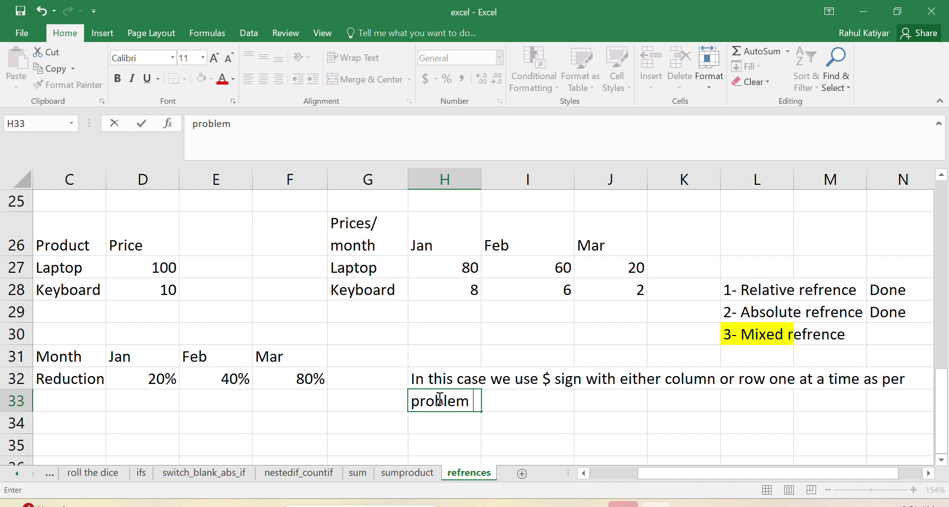
pyautogui.write(' demand')
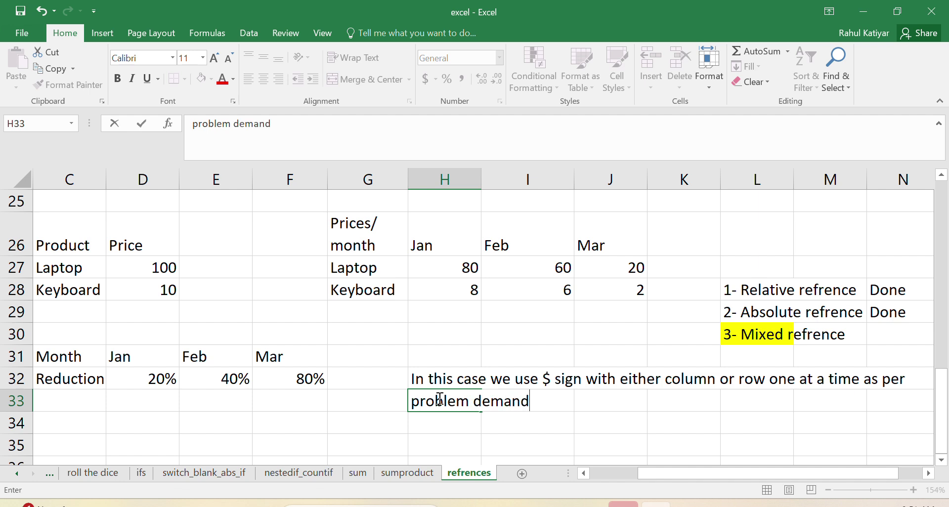
pyautogui.write(' so it is calk')
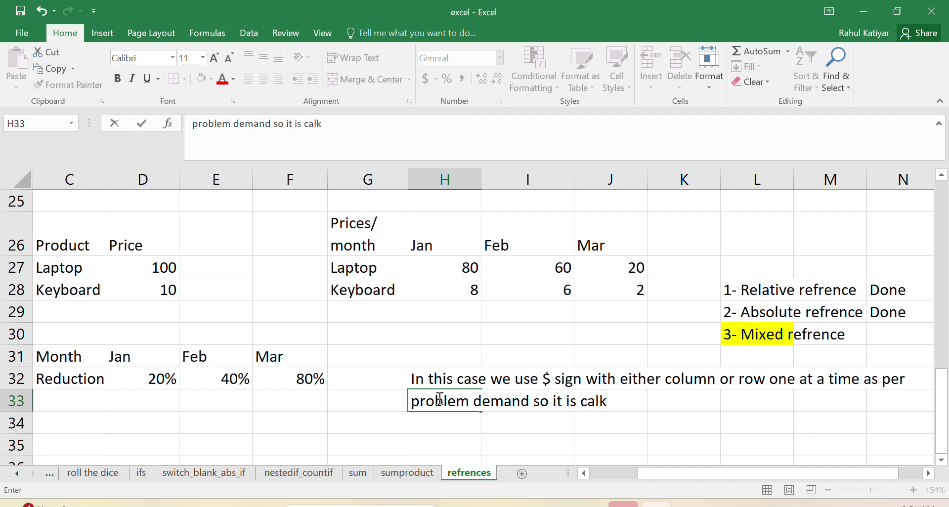
pyautogui.press('BackSpace')
pyautogui.write('le')
pyautogui.press('BackSpace')
pyautogui.write('ed mixed re')
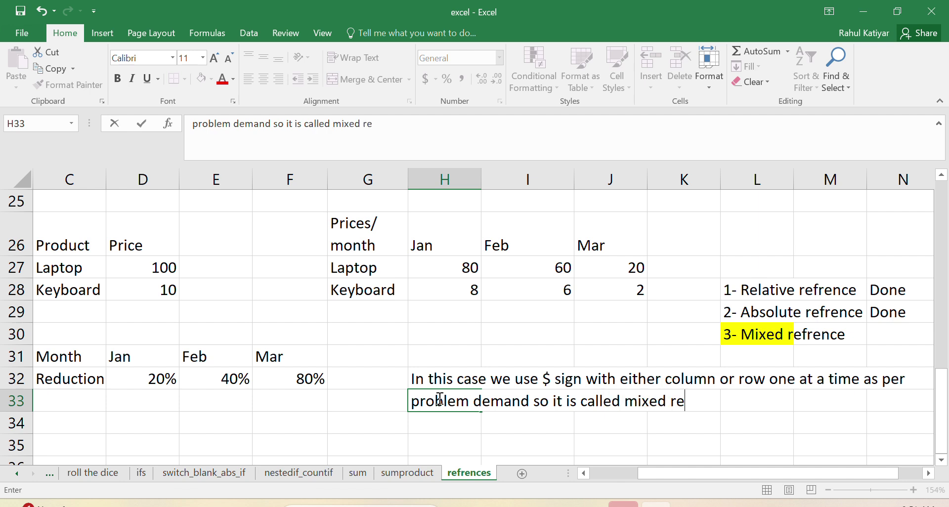
pyautogui.write('frence')
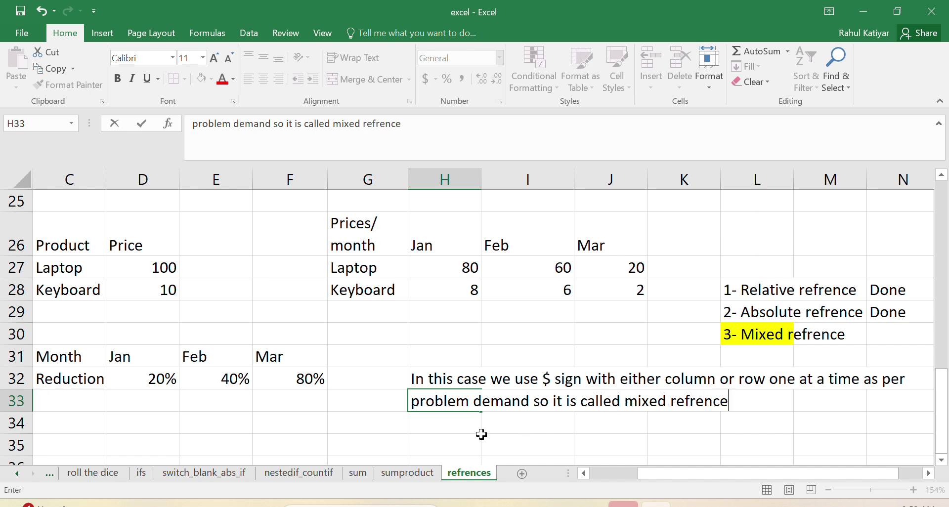
pyautogui.press('Return')
# Add the closing lines "any query pls comment" in H34 and "Thanks for watching" in H35.
pyautogui.write('any q')
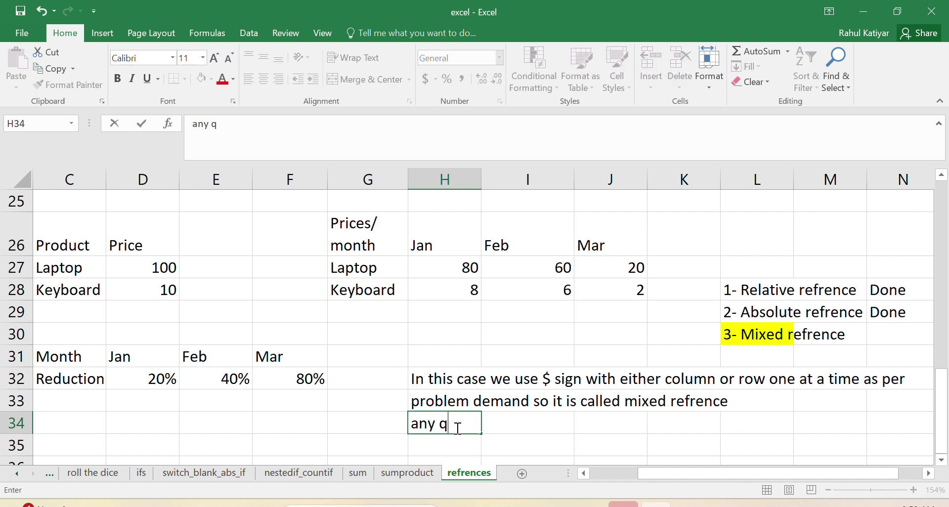
pyautogui.write('uery p')
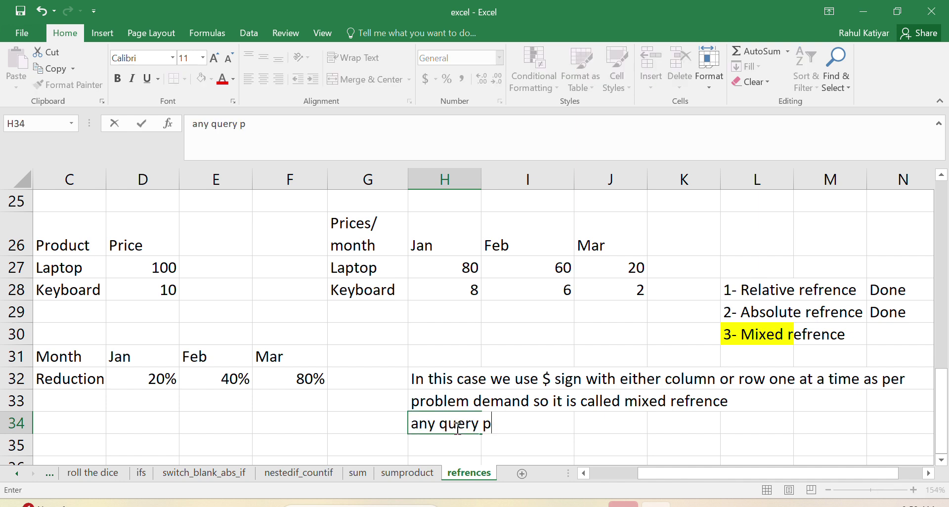
pyautogui.write('ls comment')
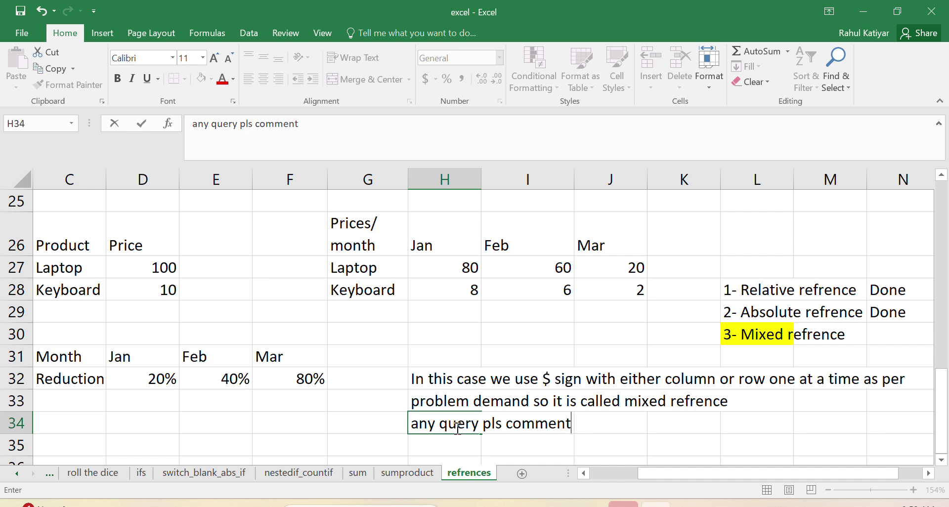
pyautogui.press('Return')
pyautogui.write('Tha')
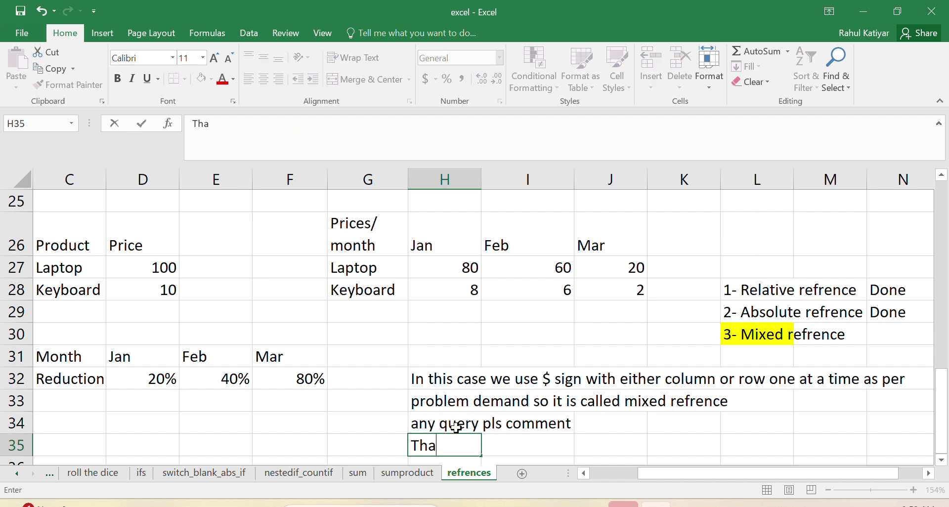
pyautogui.write('nks for w')
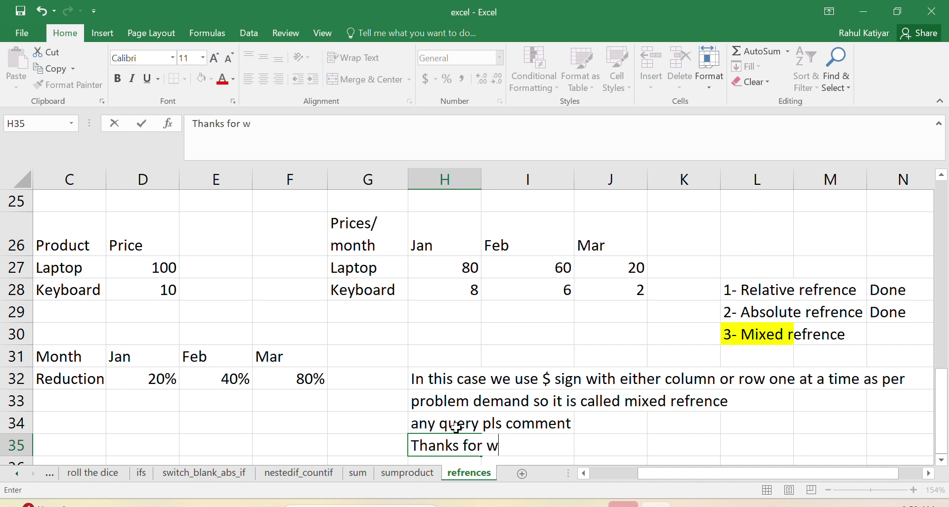
pyautogui.write('atching')
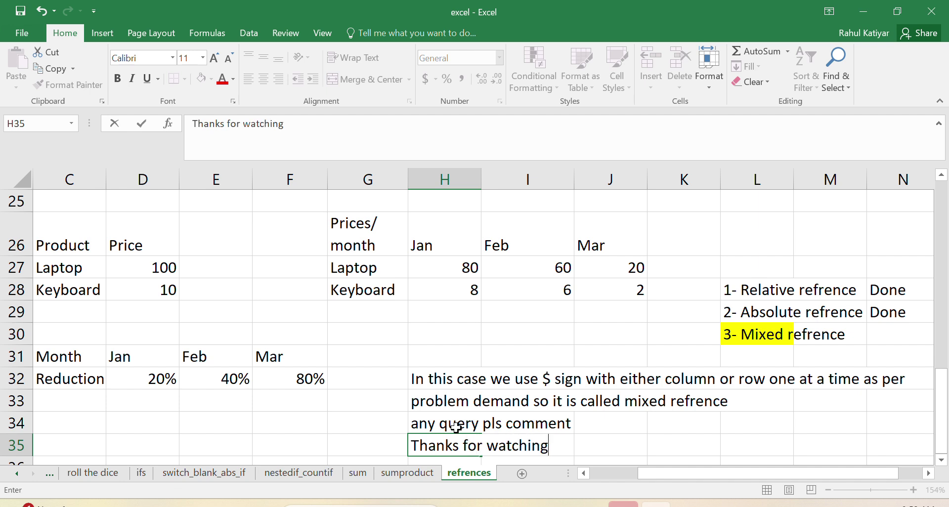